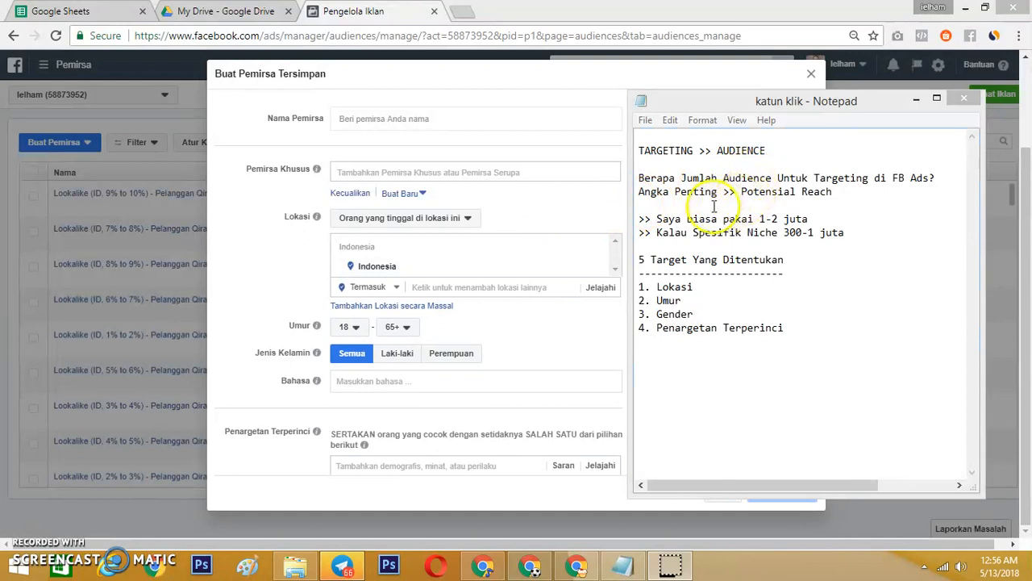
Put the Notepad notes away and review the potential reach and targeting fields in the saved audience form.
click(916, 99)
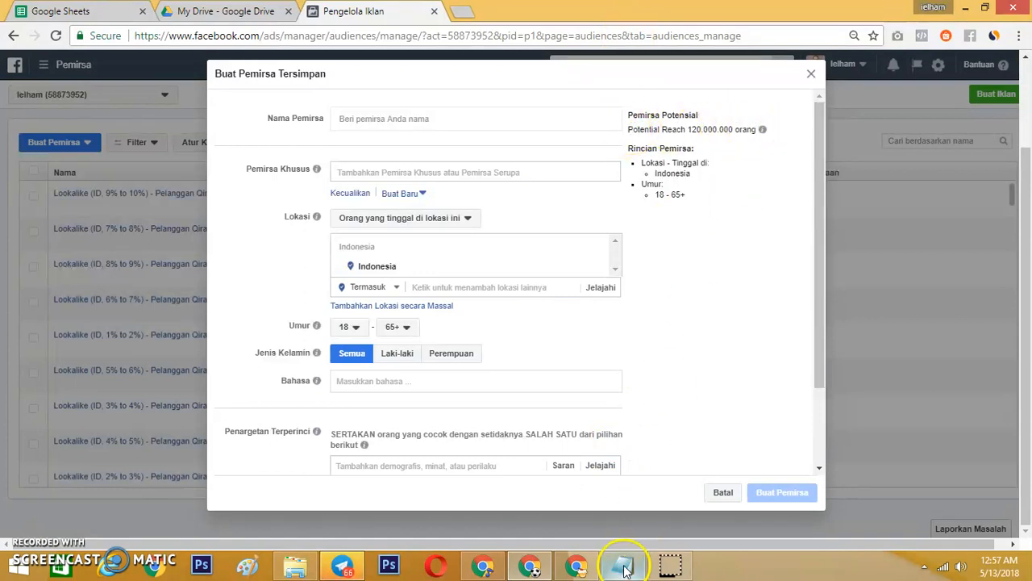
mouse_move(629, 567)
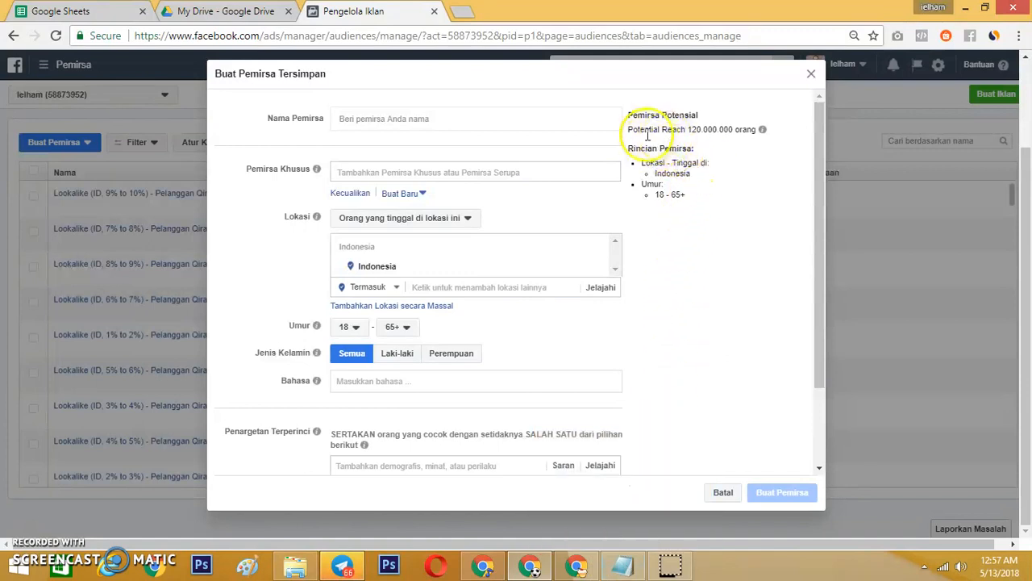
scroll(408, 420, down, 2)
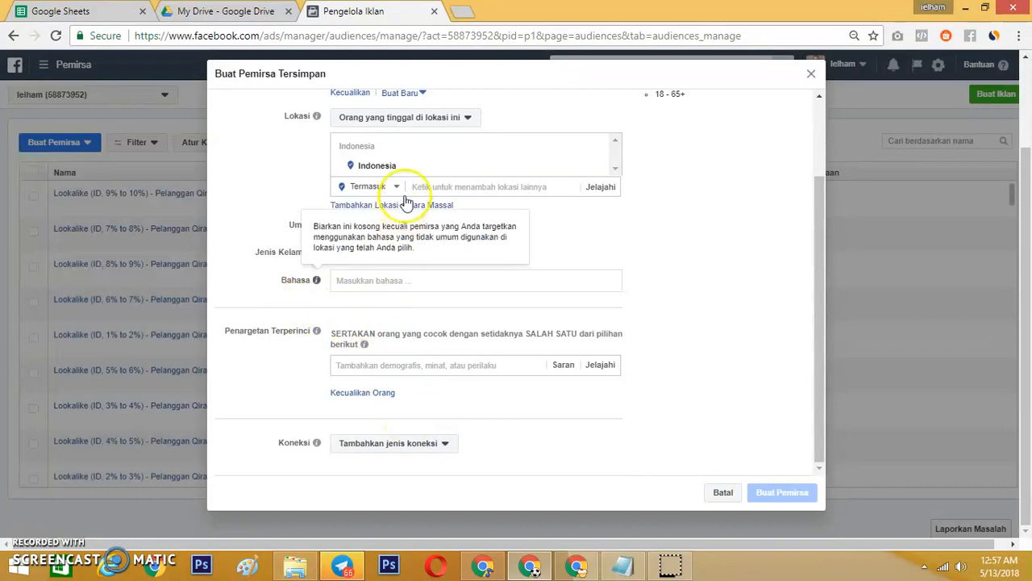
scroll(611, 226, up, 2)
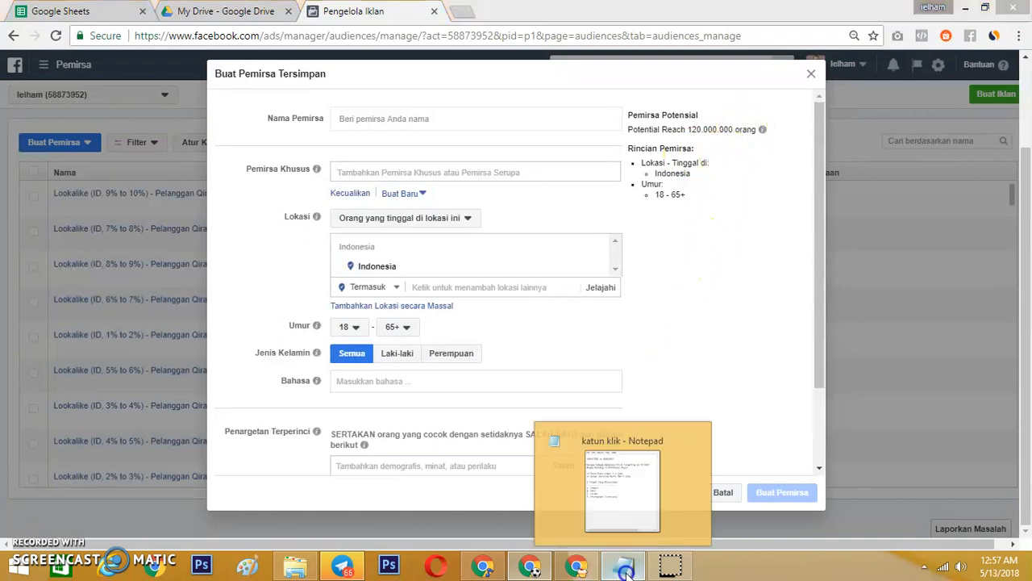
Switch to the Notepad notes and change the specific niche range to read 300ribu-1 juta.
click(637, 545)
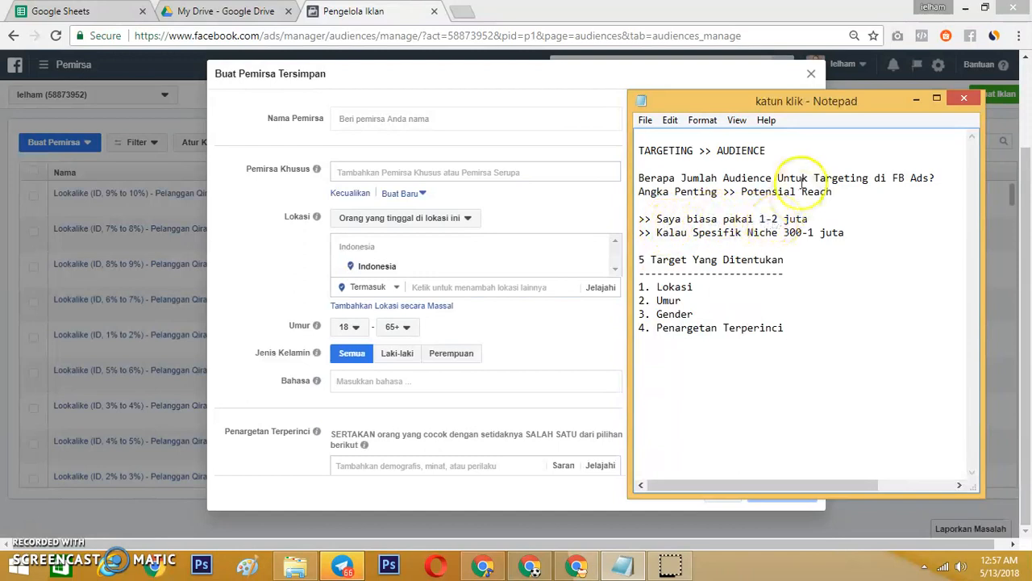
drag(830, 105, 876, 194)
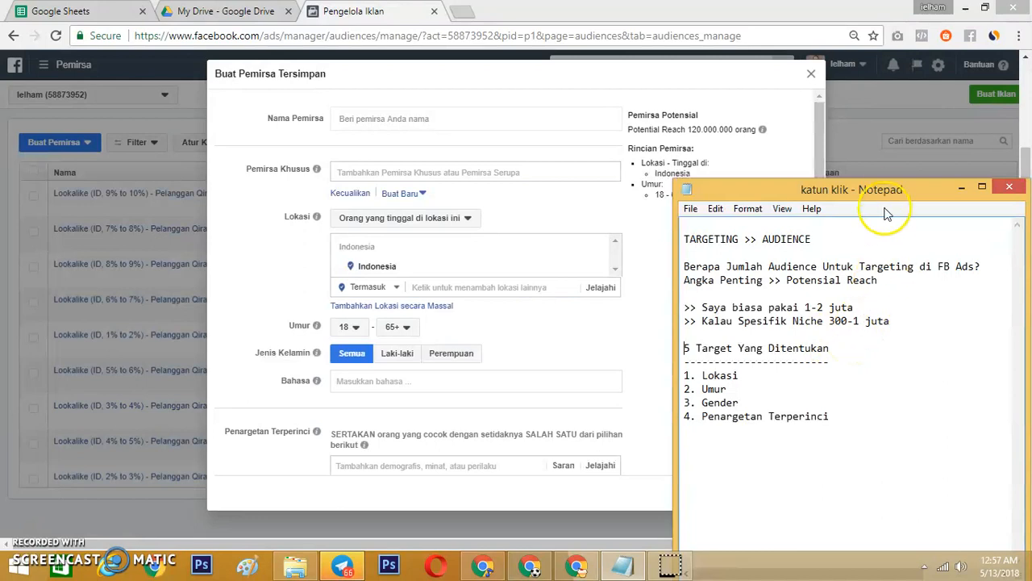
drag(880, 188, 863, 126)
click(829, 257)
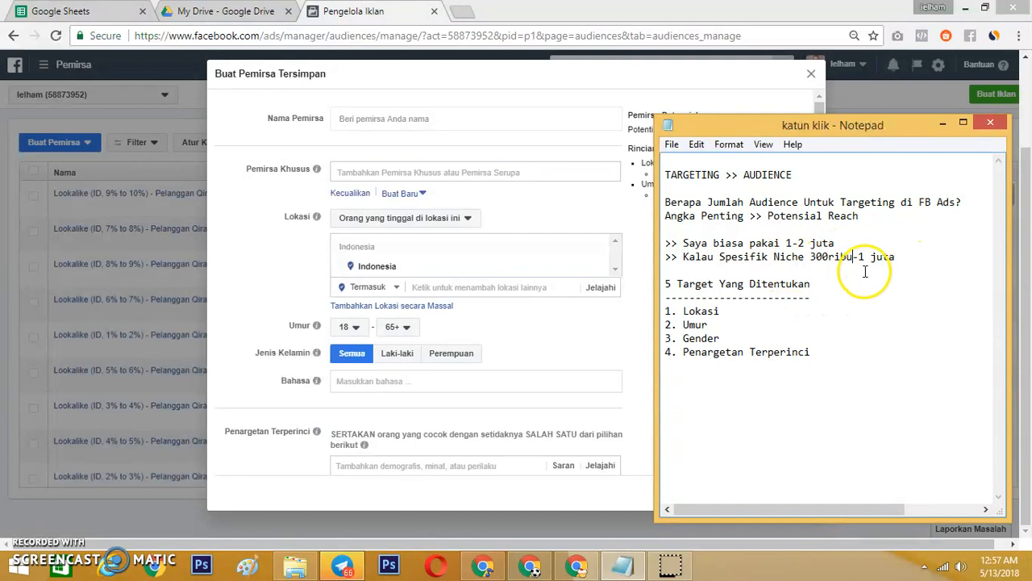
Reposition the notes window so it sits beside the audience form's location, age and gender fields.
drag(778, 130, 806, 247)
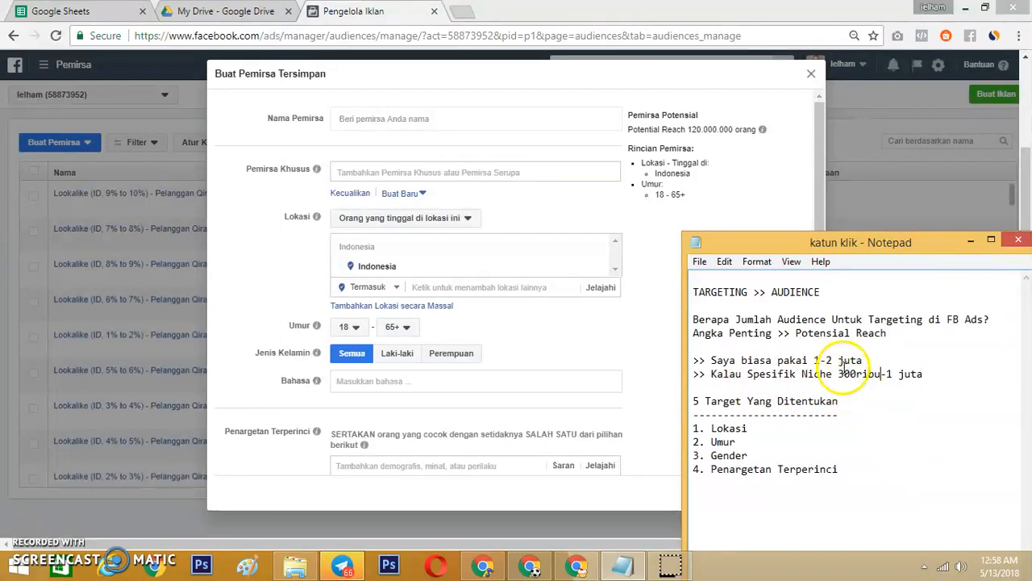
drag(790, 246, 701, 85)
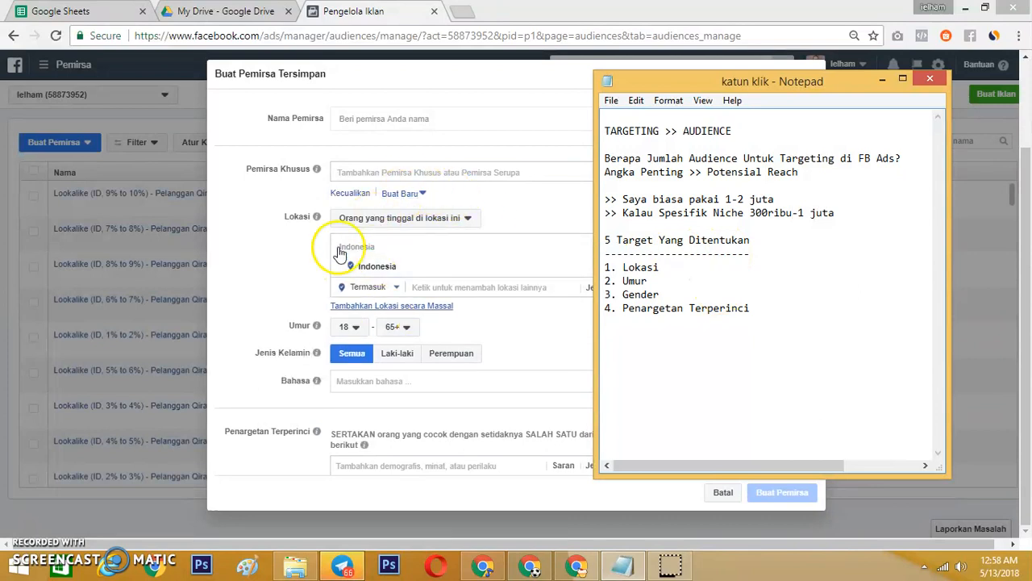
scroll(466, 283, right, 2)
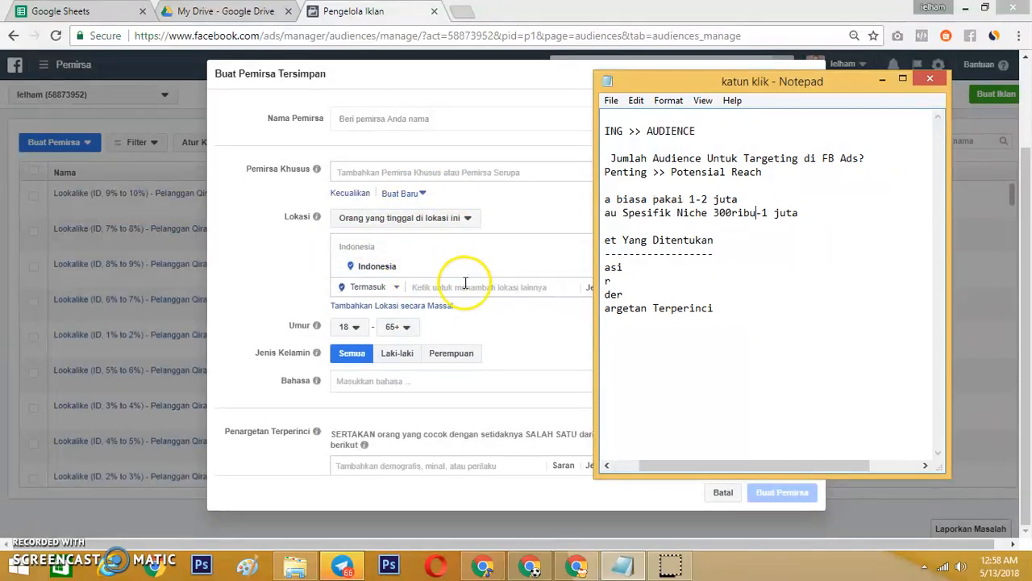
scroll(466, 283, left, 1)
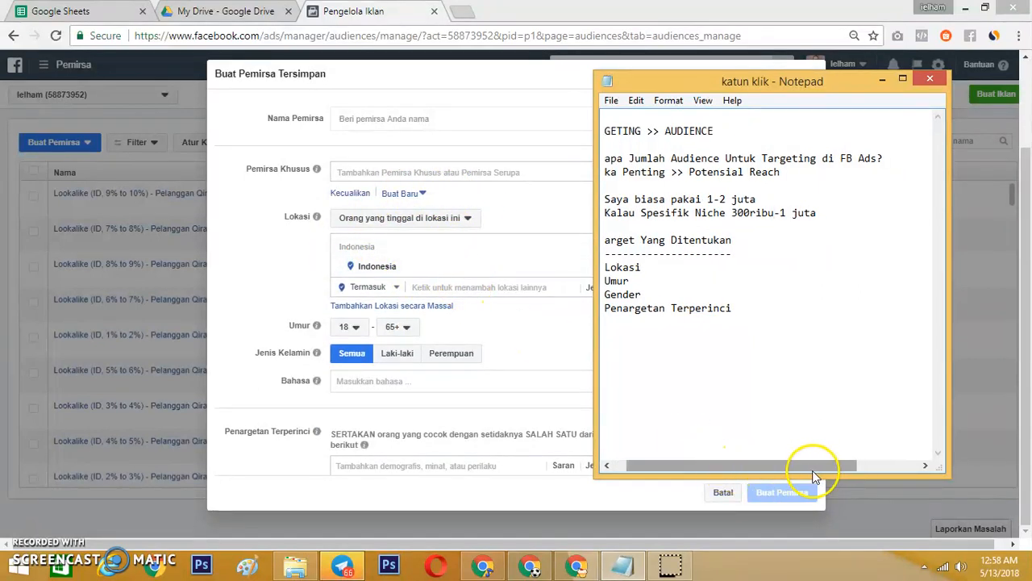
drag(815, 476, 664, 483)
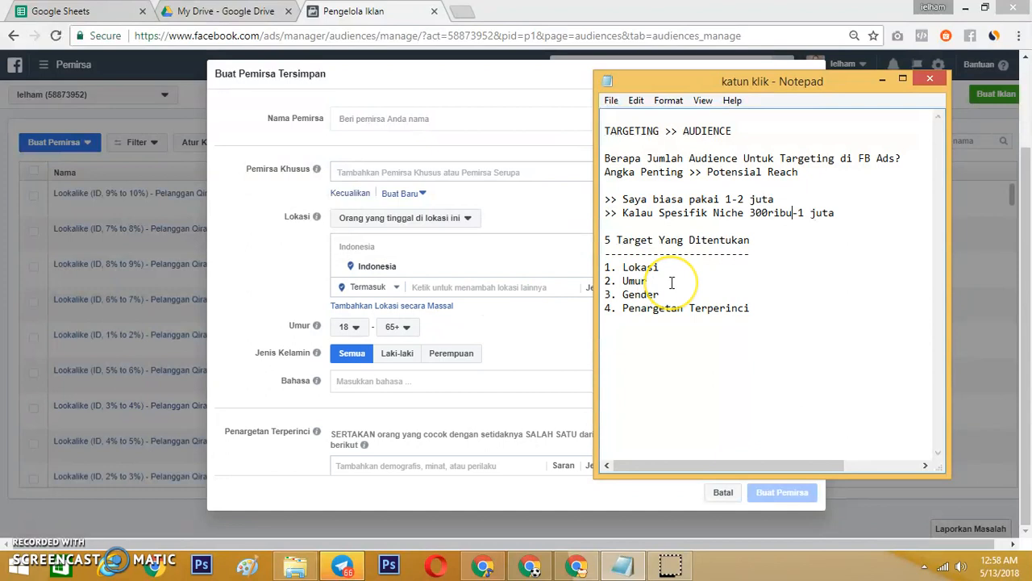
View the minimum and maximum age choices in the saved audience form, leaving the age range as it is.
click(356, 329)
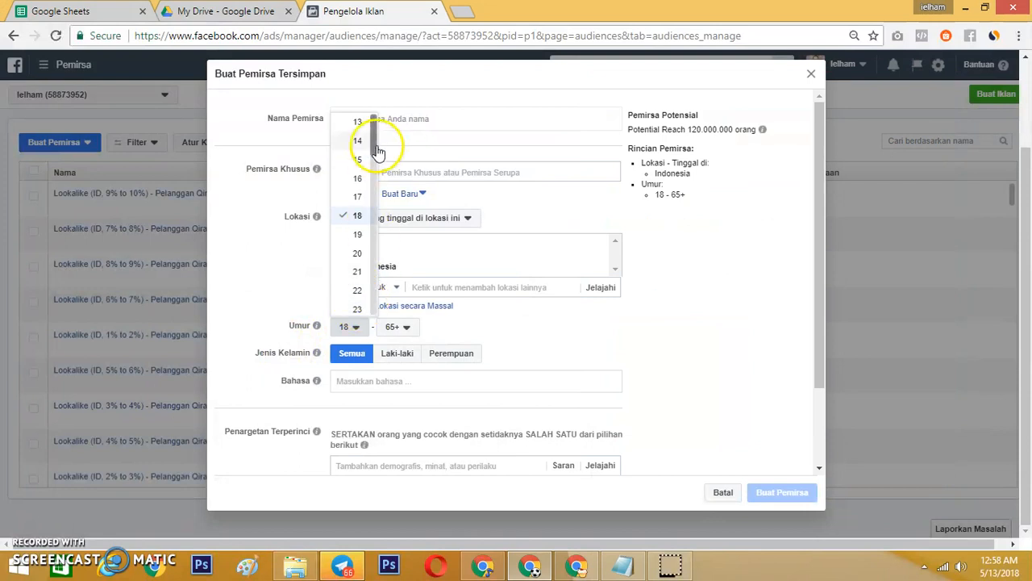
click(405, 329)
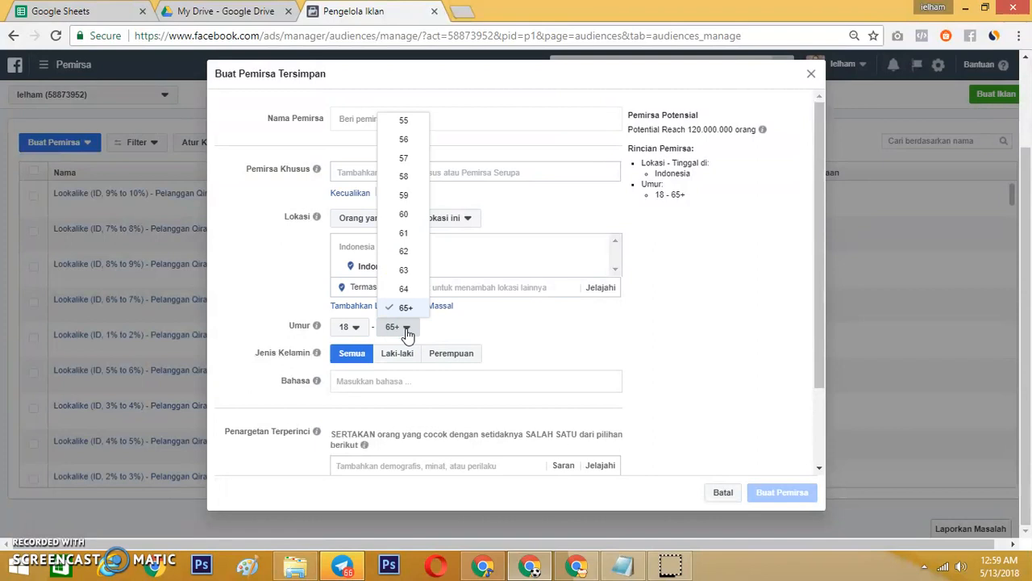
click(590, 352)
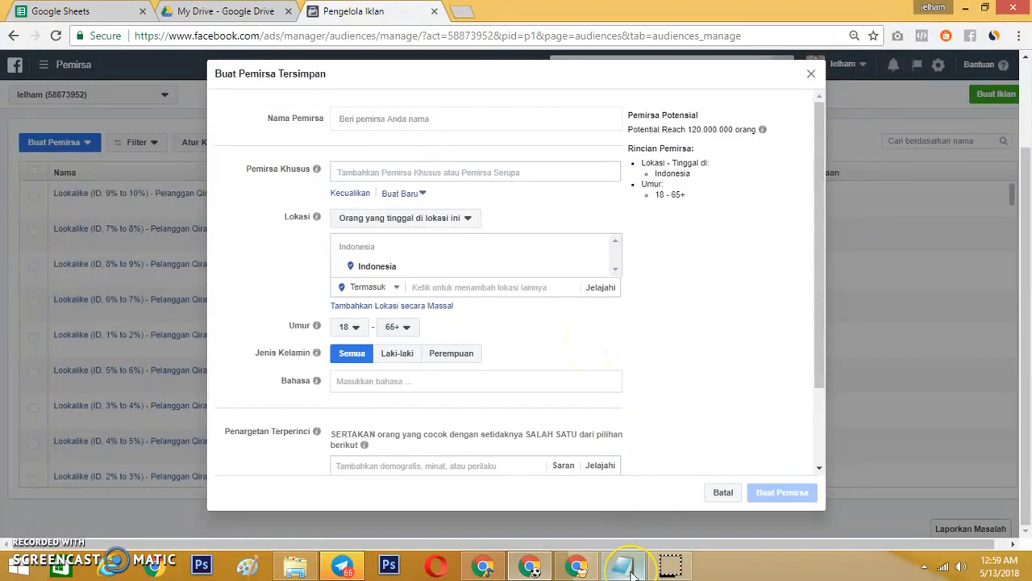
Add a TARGET TERPERINCI list to the Notepad notes with 1. Interest (Minat), 2. Demografi and 3. Behaviour (Perilaku), and highlight the Interest line.
mouse_move(633, 571)
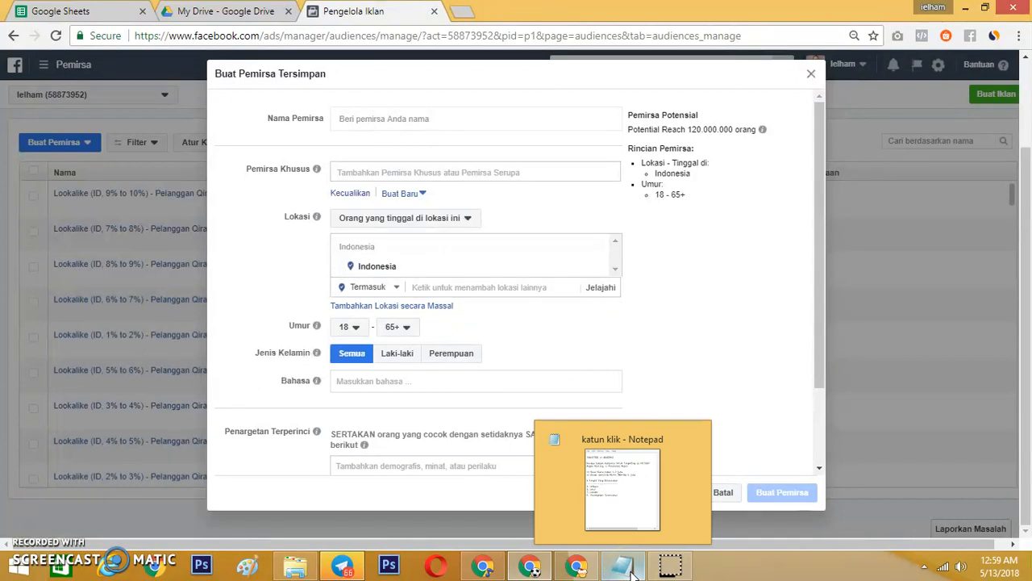
click(633, 573)
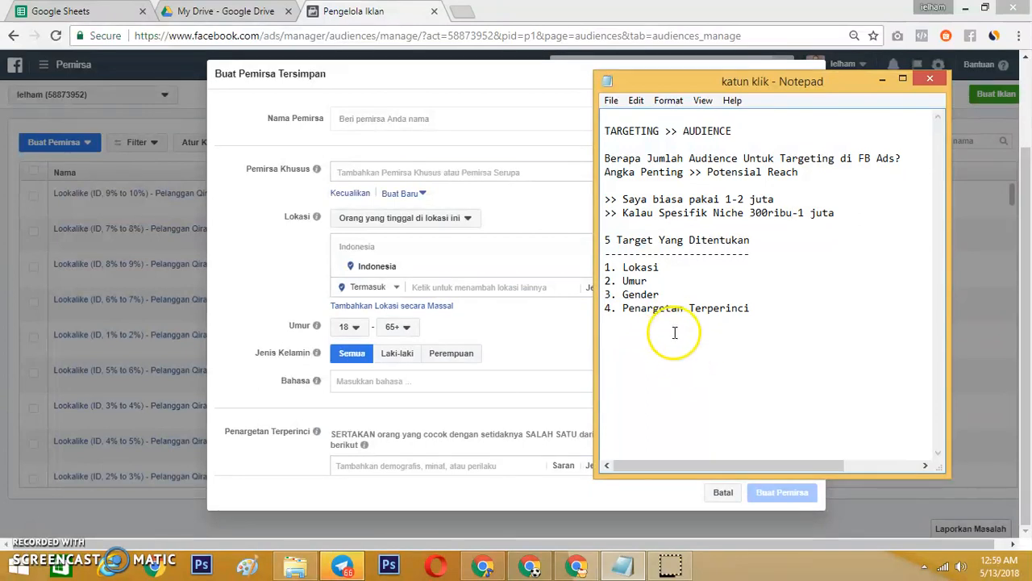
scroll(481, 337, right, 3)
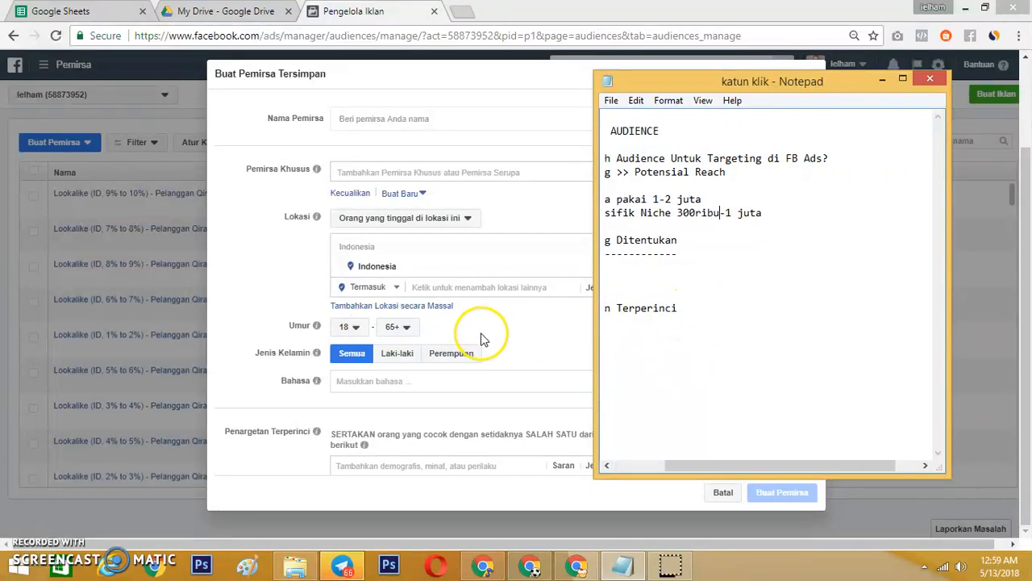
drag(742, 465, 632, 450)
scroll(456, 382, right, 3)
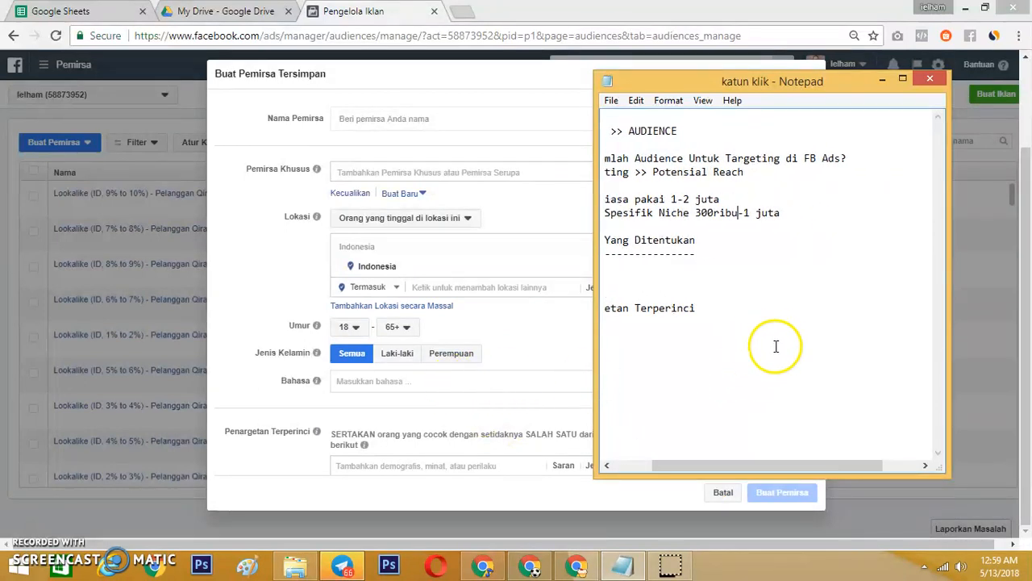
drag(747, 467, 631, 457)
click(754, 308)
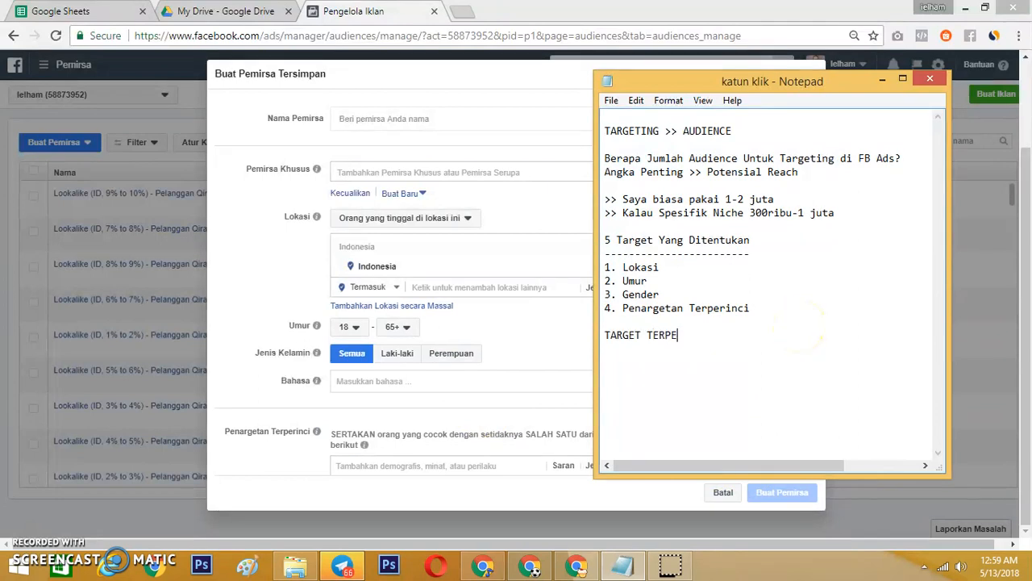
text(NCI 1. Interest (Minat))
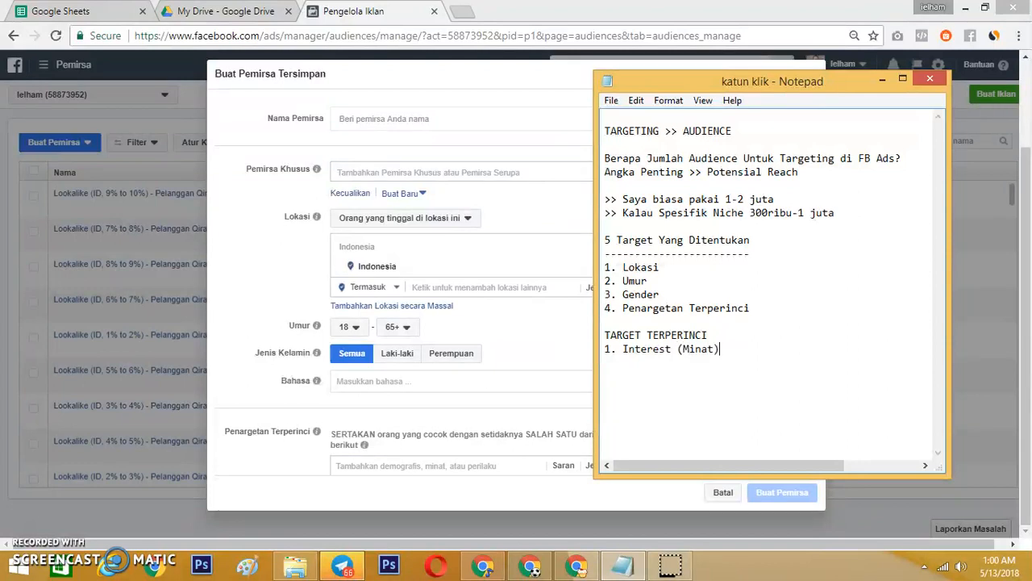
text( 2. Demografi 3. B)
text(ehaviour)
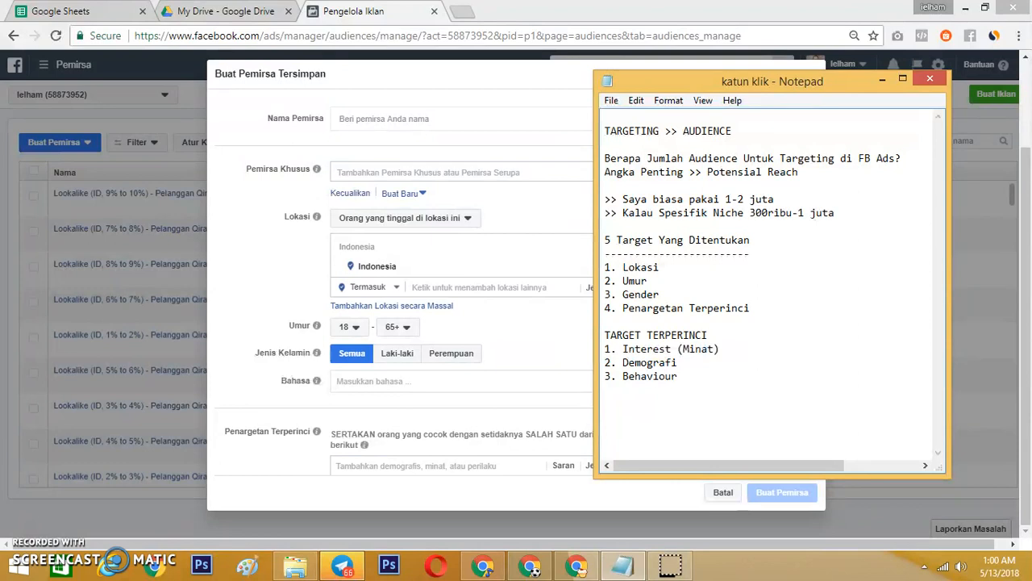
text( (Perilaku)
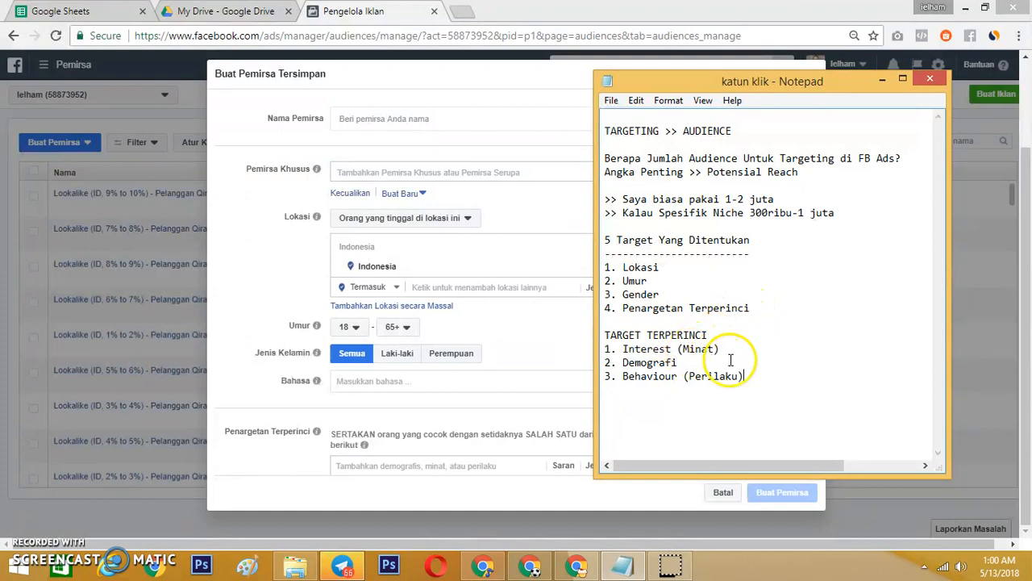
drag(604, 349, 723, 352)
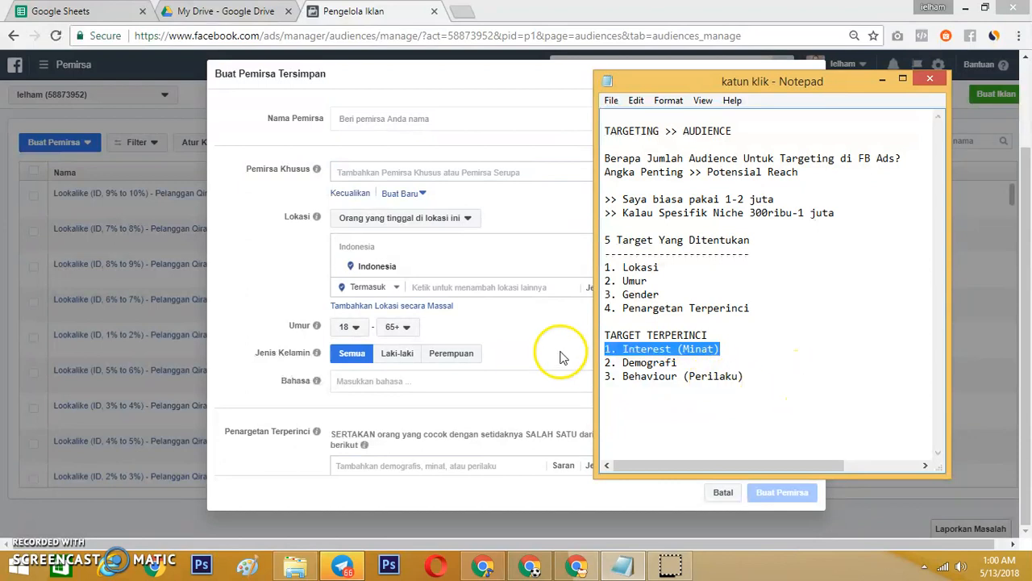
Return to the audience form and view the suggestions and browsable categories for detailed targeting.
click(460, 463)
scroll(721, 433, down, 2)
click(567, 367)
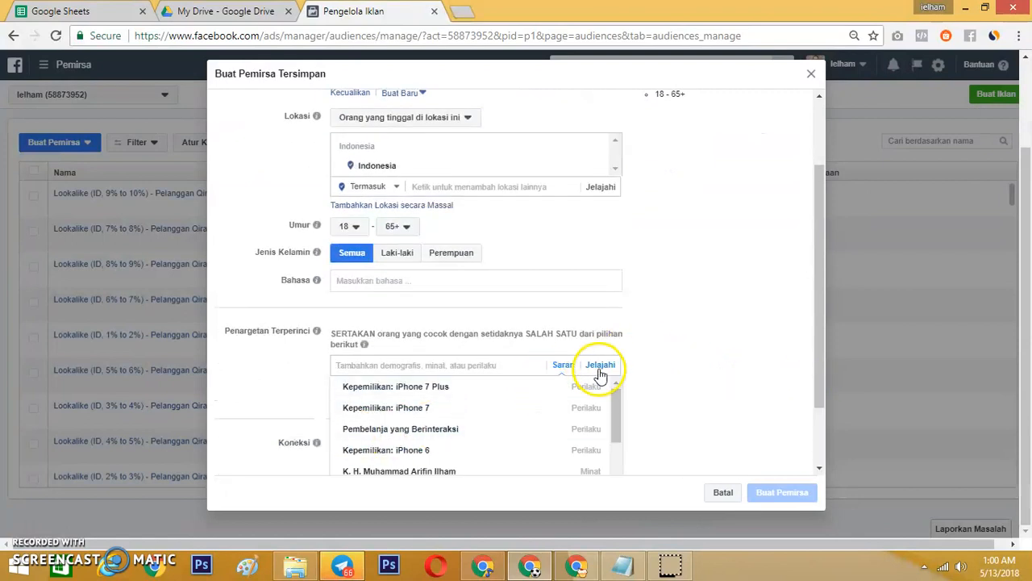
click(603, 366)
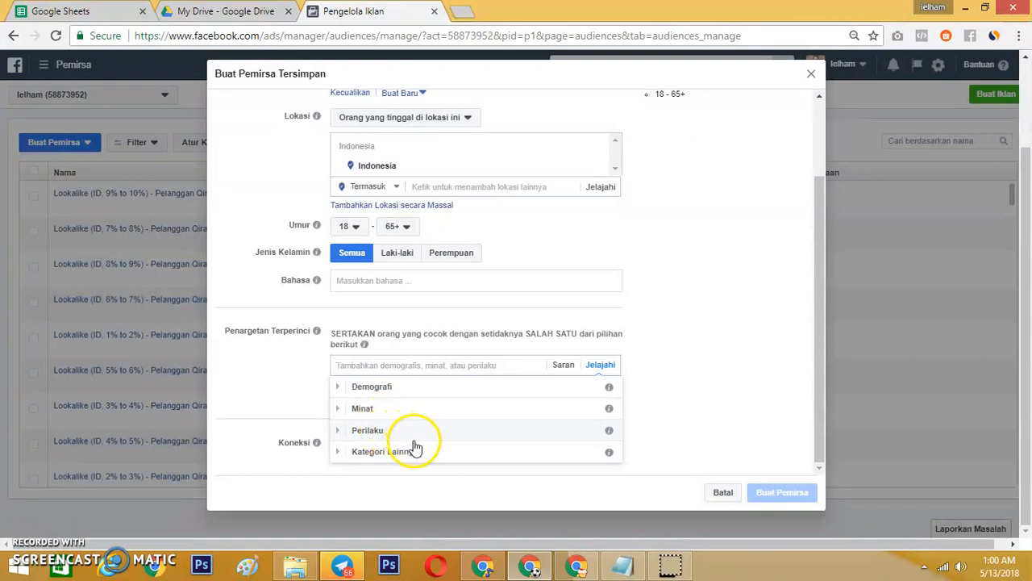
Search detailed targeting for Arifin Ilham and add the interest K. H. Muhammad Arifin Ilham to the audience.
click(425, 366)
click(499, 364)
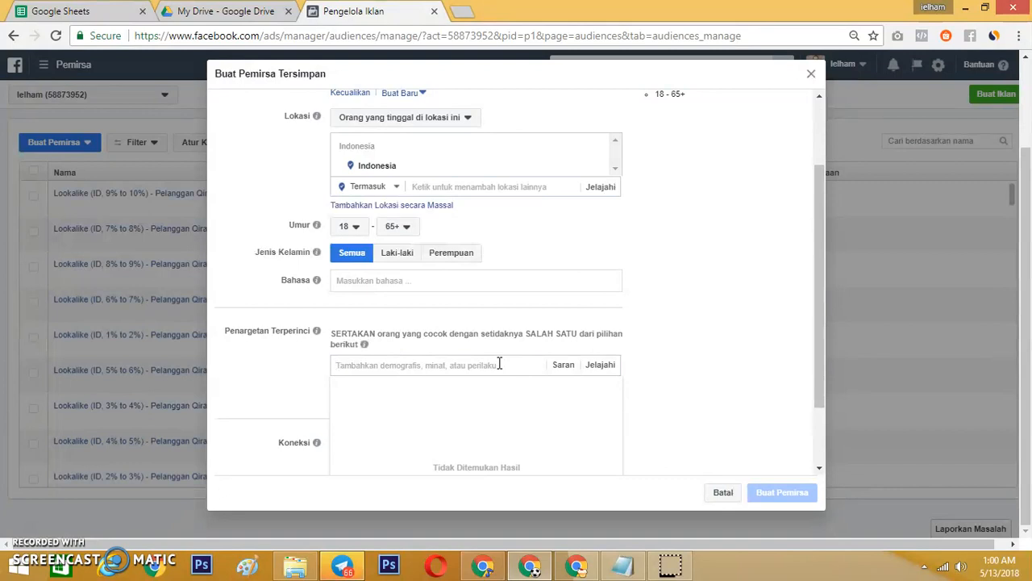
text(Arifin Ilham)
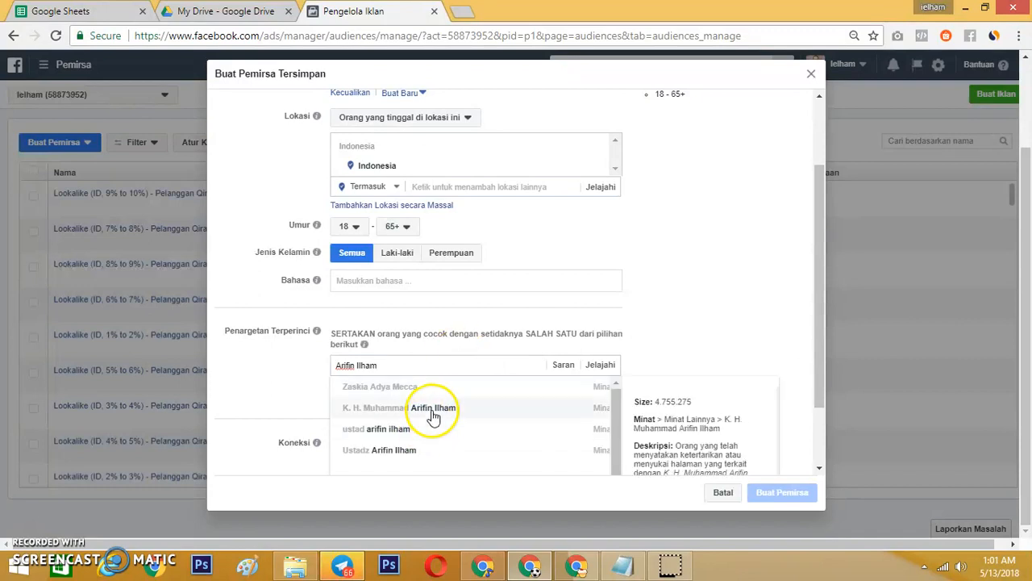
click(433, 410)
click(732, 359)
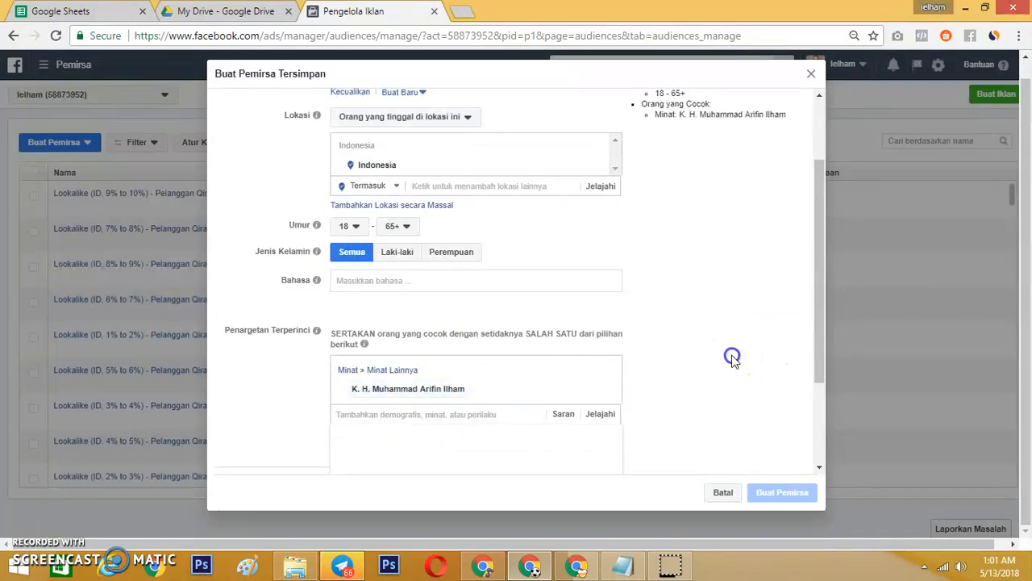
Check the audience's potential reach, its estimate explanation and the detailed targeting section with the added interest.
scroll(734, 363, up, 2)
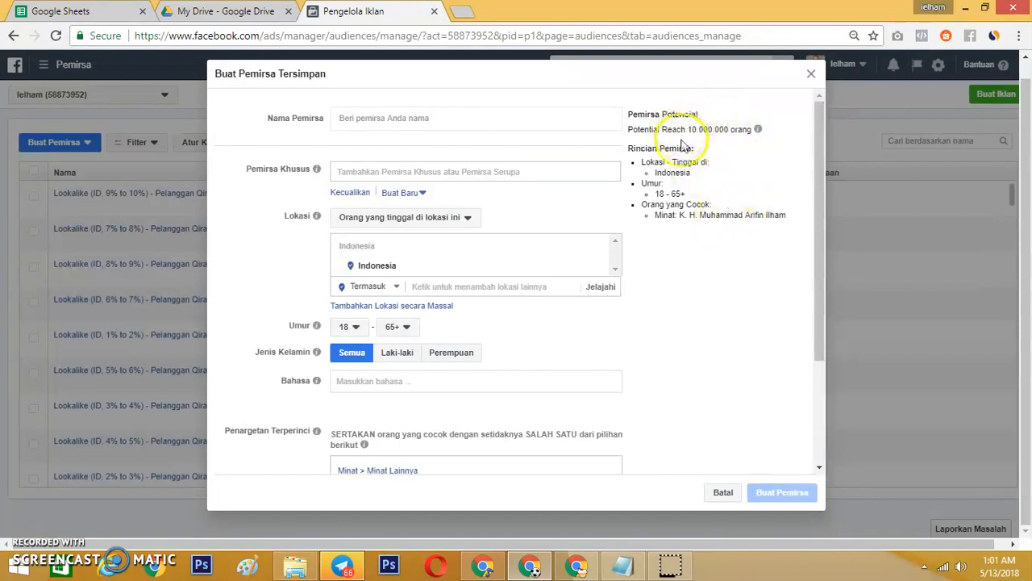
drag(819, 179, 817, 329)
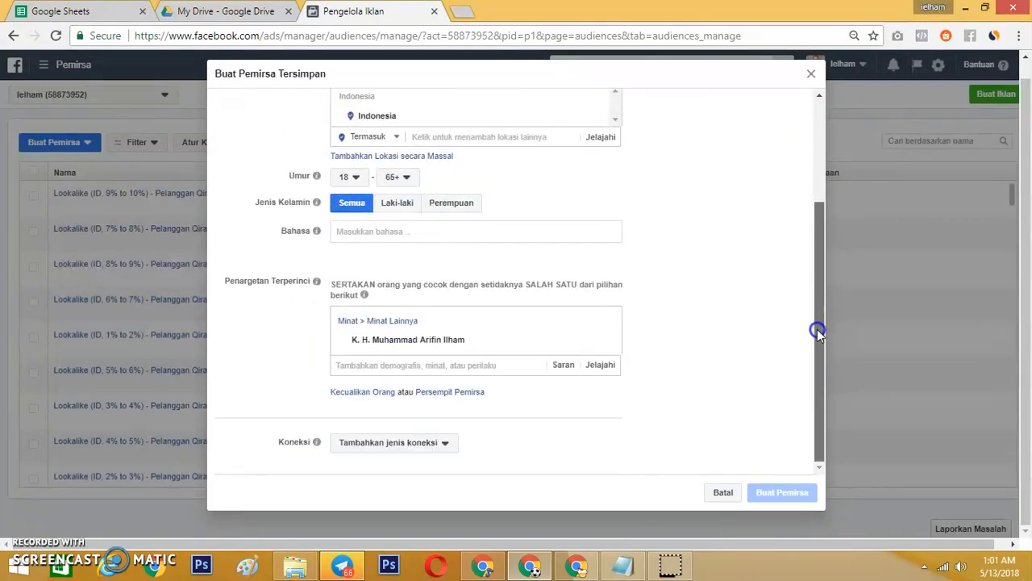
scroll(661, 315, up, 3)
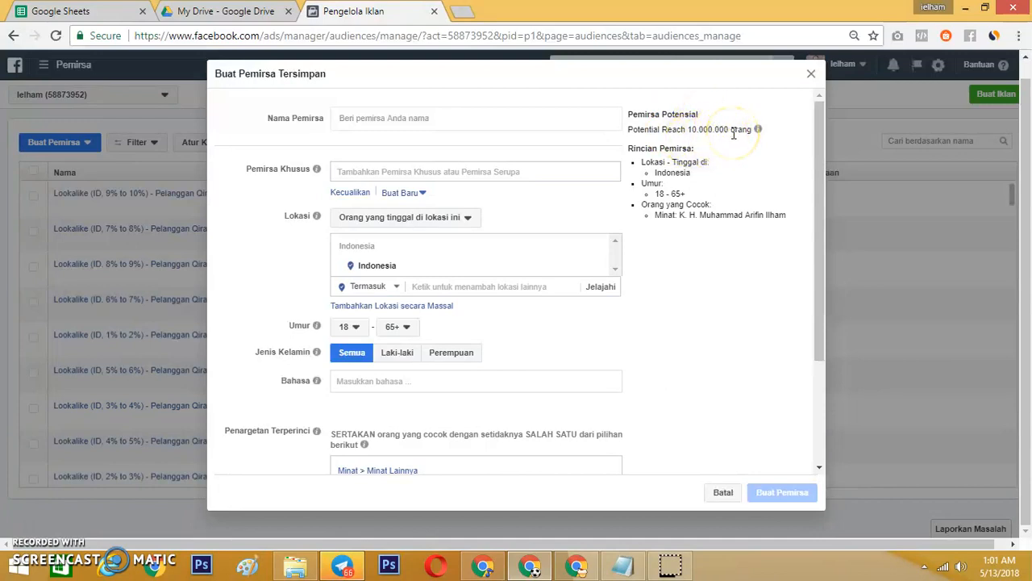
scroll(714, 221, down, 2)
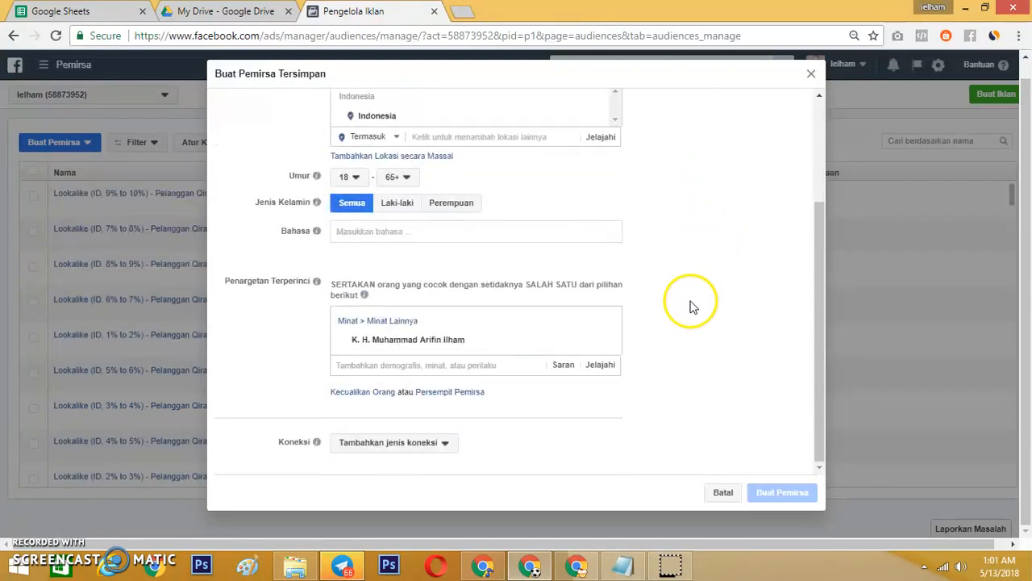
click(820, 126)
mouse_move(756, 130)
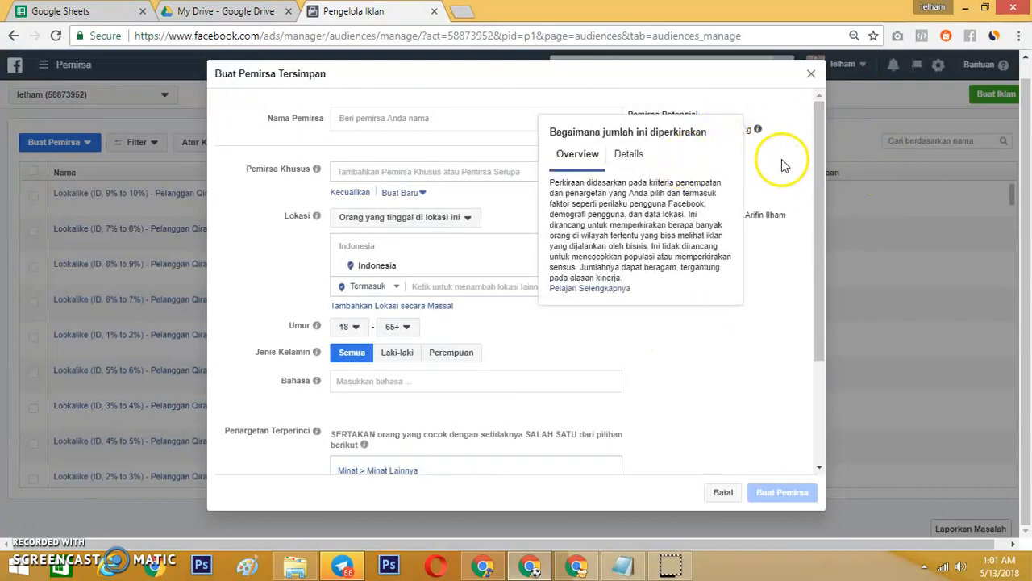
scroll(476, 423, down, 2)
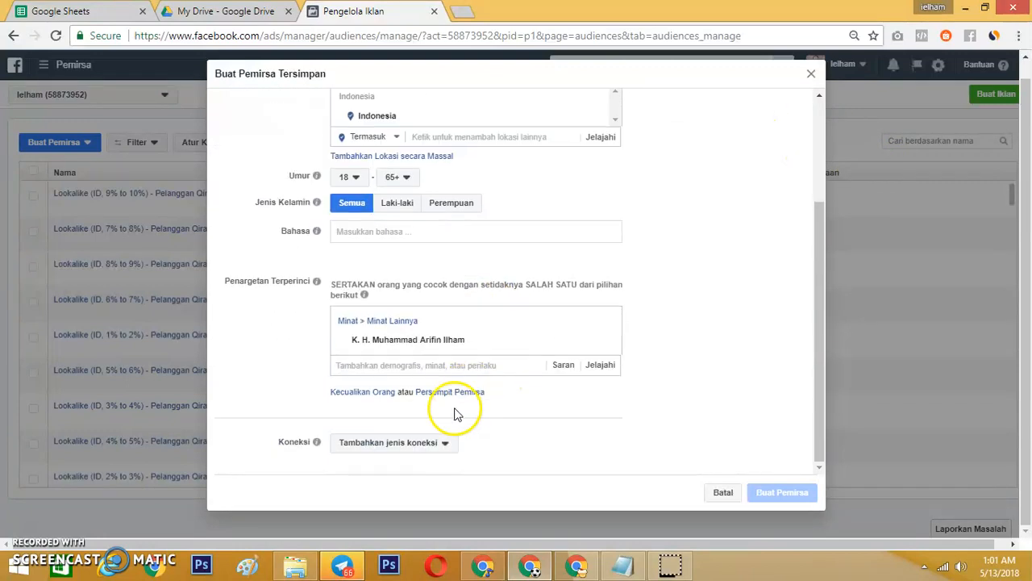
Narrow the saved audience so people matching the Arifin Ilham interest must also match the interest Madu.
scroll(605, 315, up, 2)
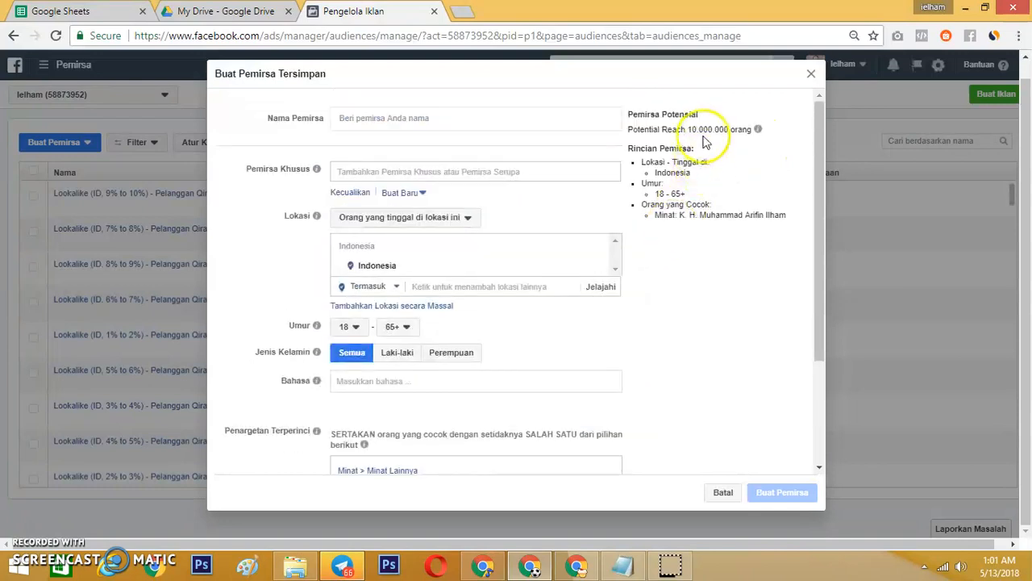
scroll(460, 311, down, 2)
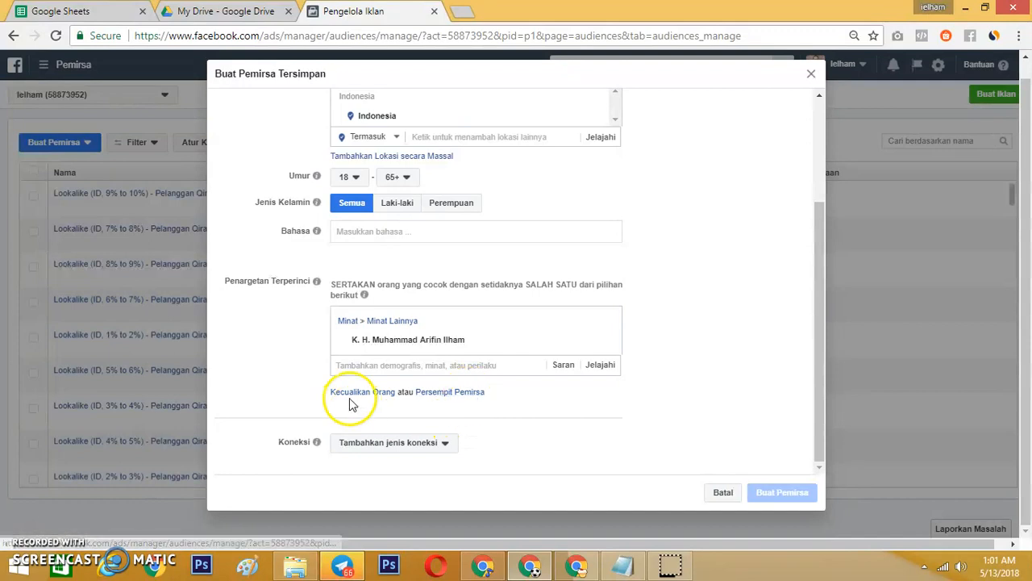
click(456, 398)
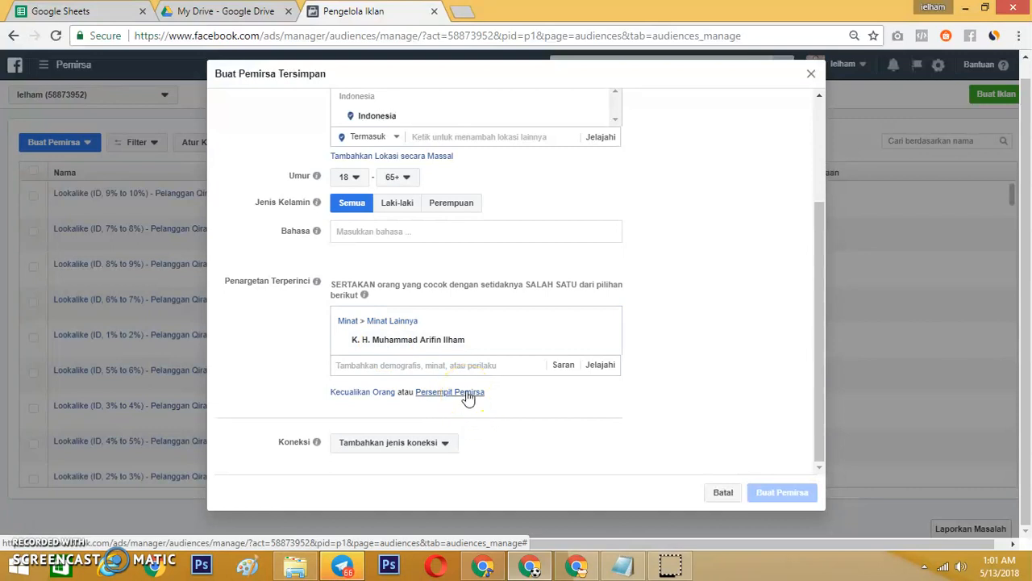
click(467, 395)
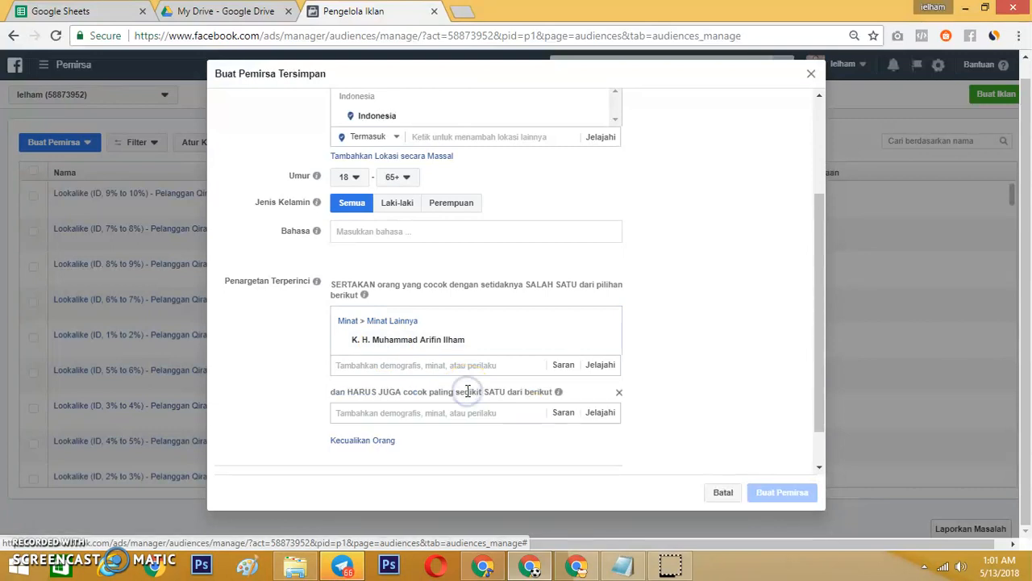
click(414, 413)
text(madu)
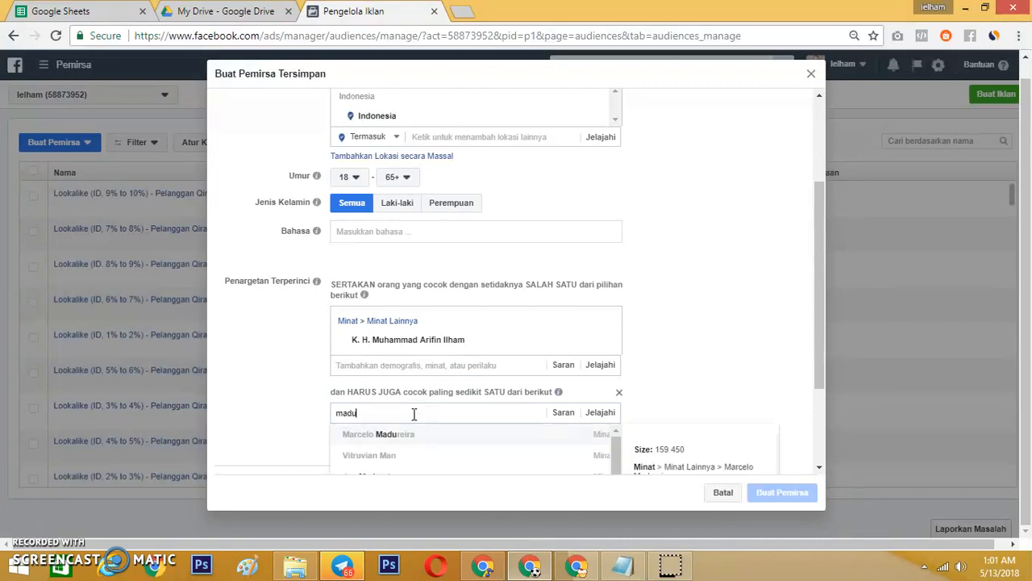
scroll(414, 414, down, 1)
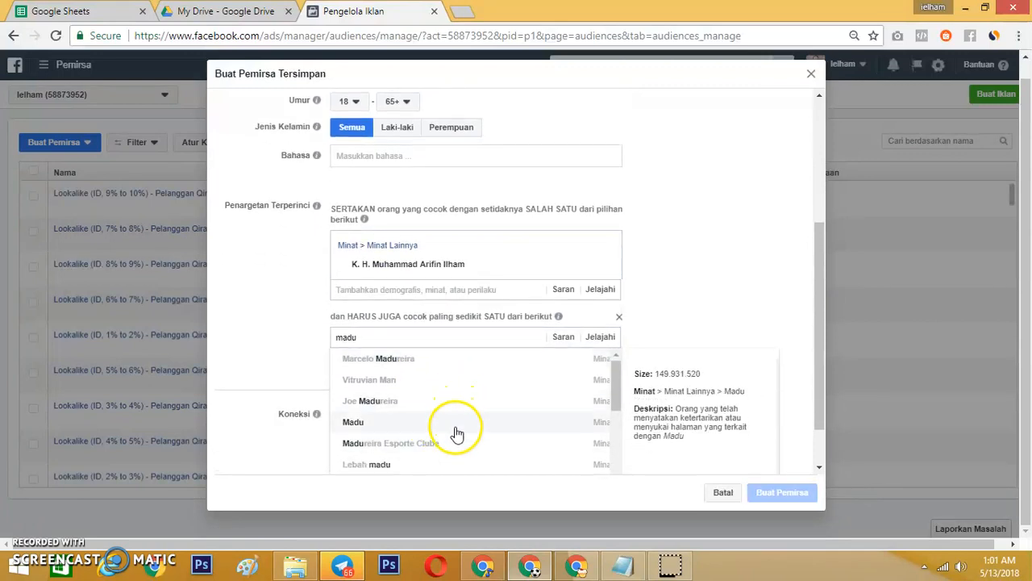
click(455, 423)
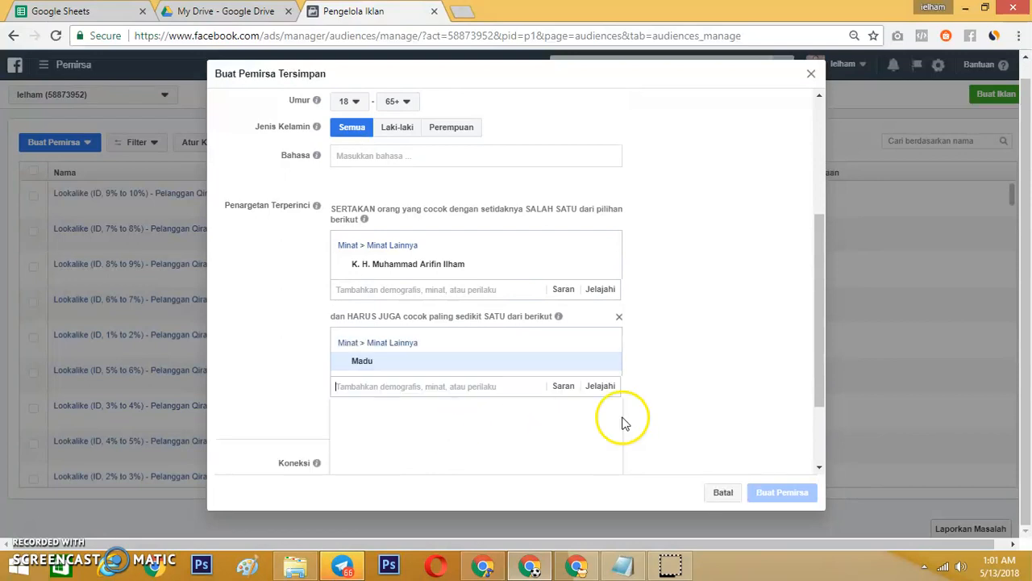
Check the narrowed audience's potential reach and the details of the two interest conditions.
scroll(689, 390, up, 3)
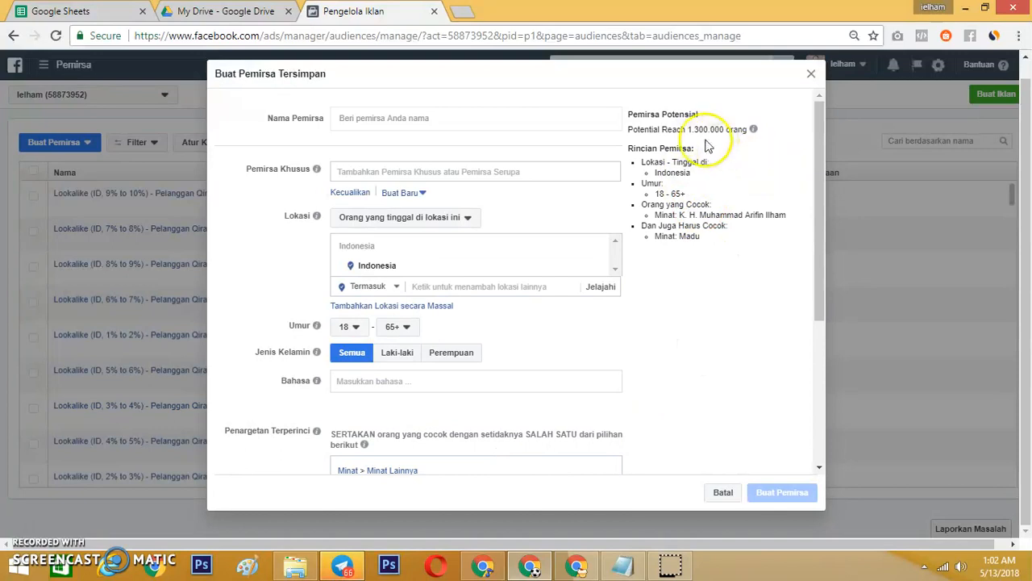
scroll(591, 344, down, 3)
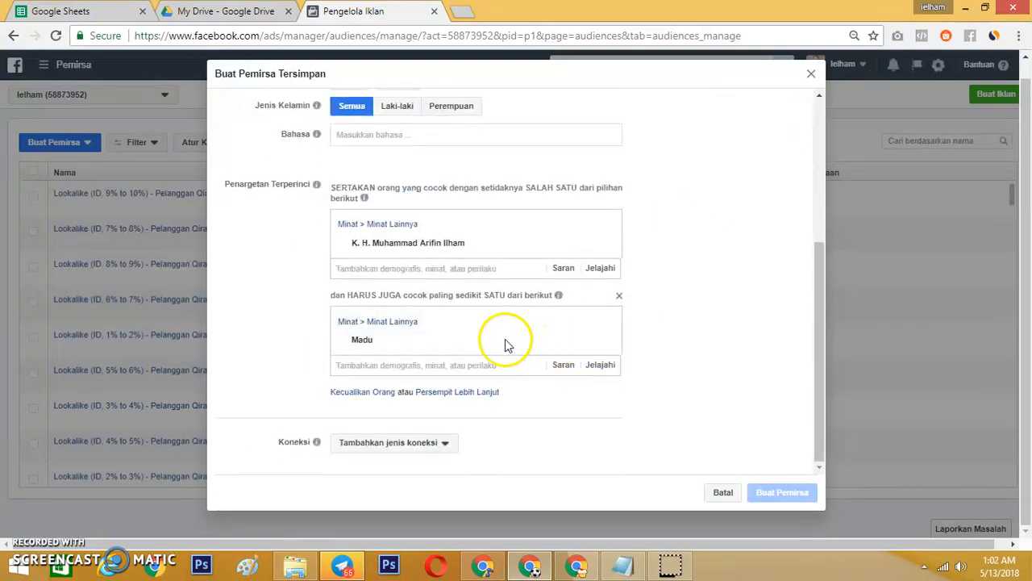
mouse_move(440, 257)
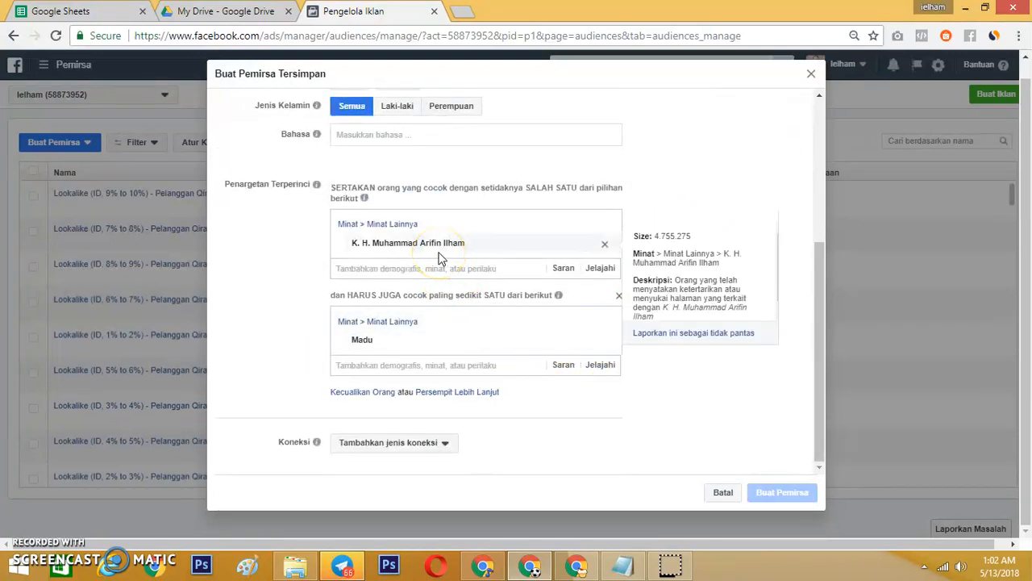
scroll(777, 175, up, 3)
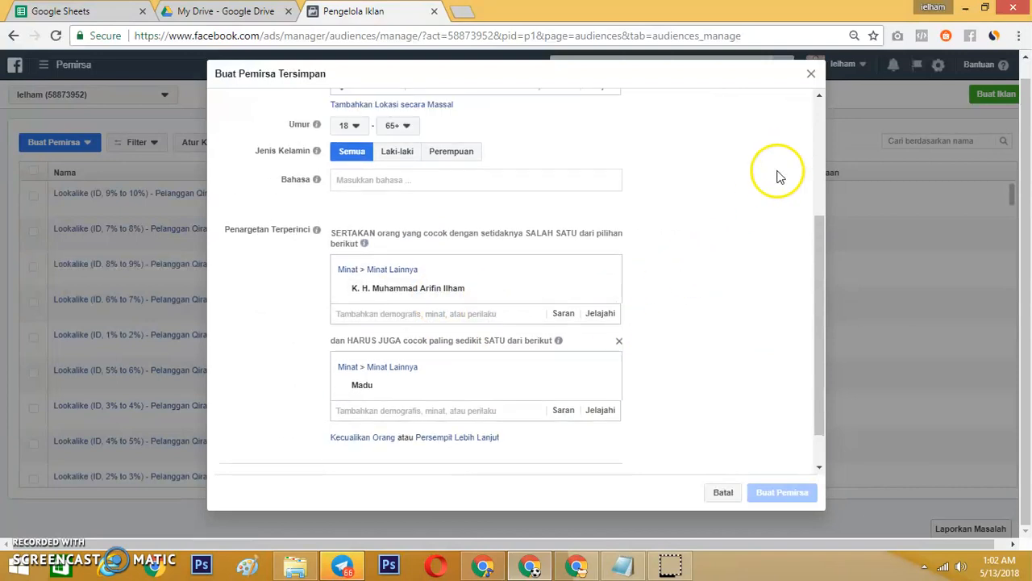
scroll(489, 369, down, 3)
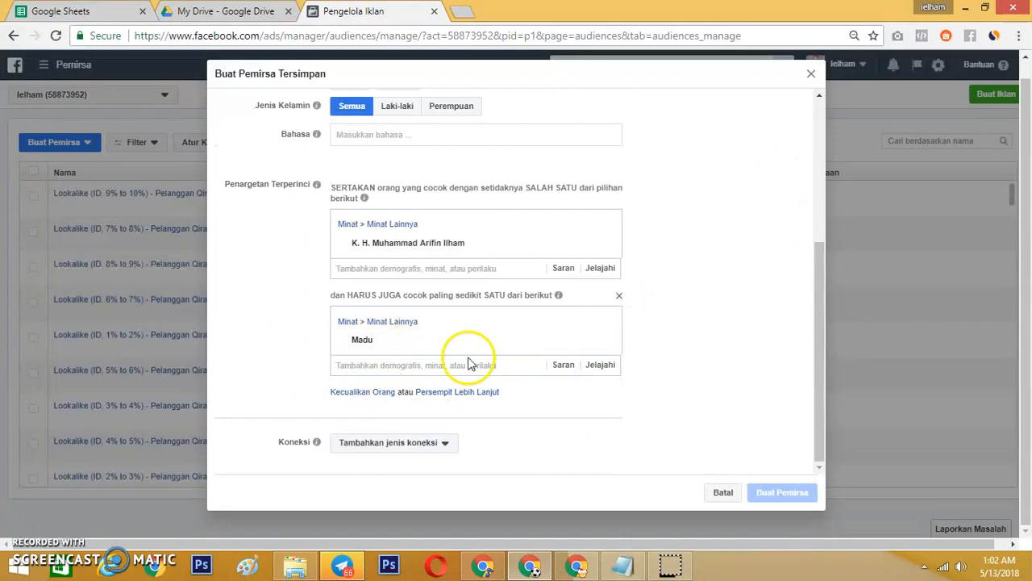
Set the audience's age range to 22 - 50.
scroll(766, 246, up, 3)
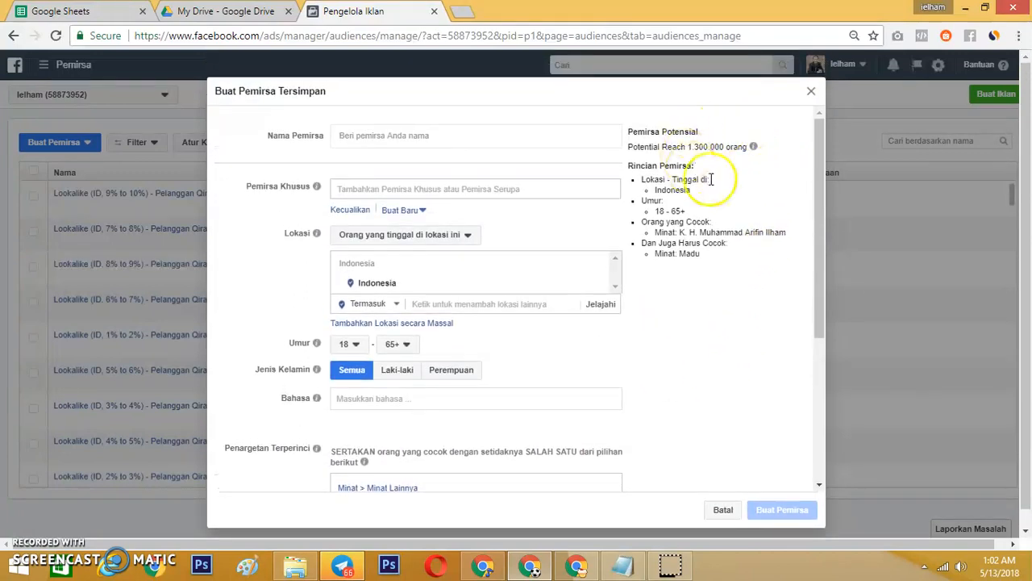
click(356, 345)
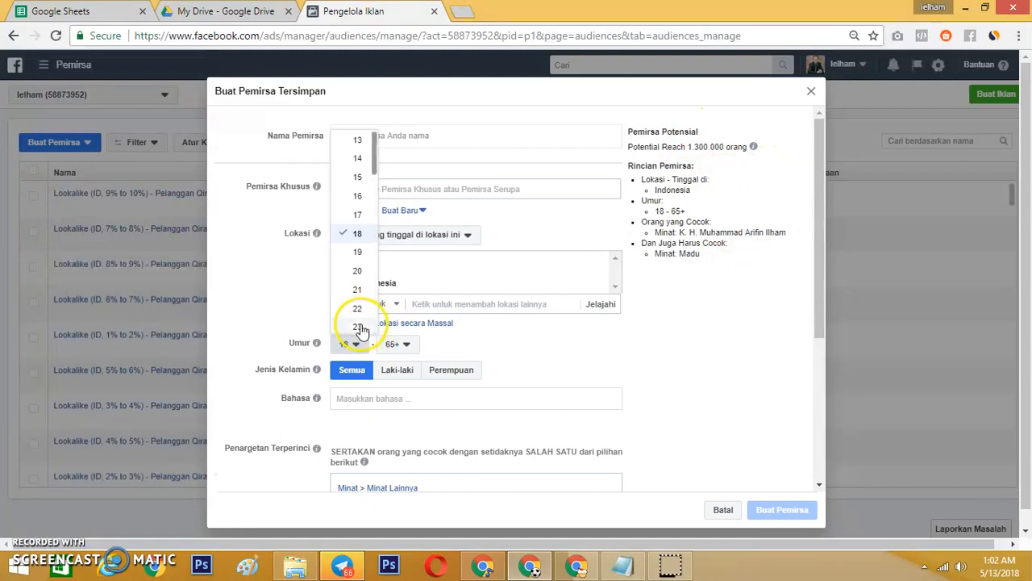
click(357, 309)
click(409, 352)
scroll(411, 240, up, 2)
click(405, 196)
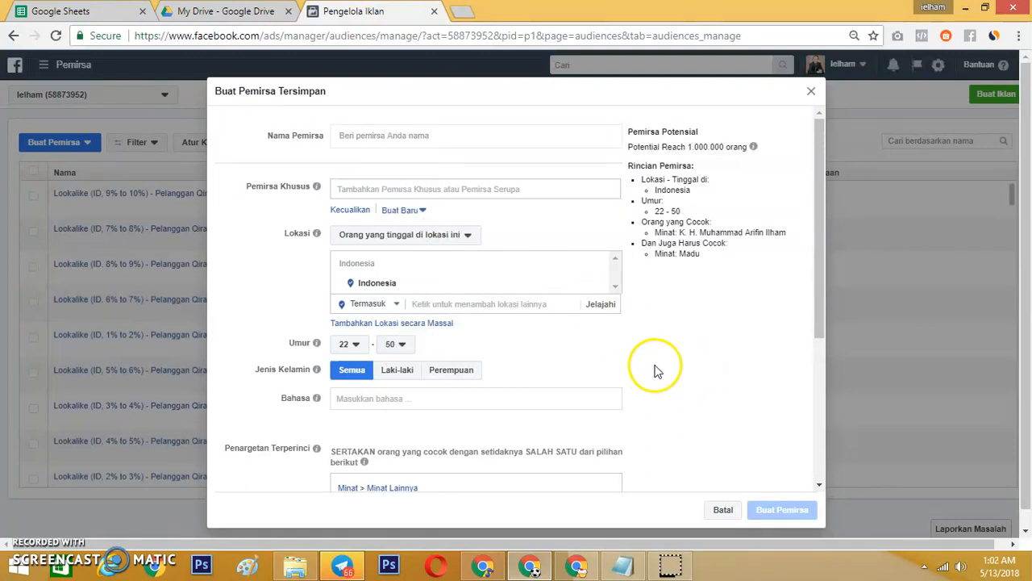
Review the targeting and name the audience Ust Arifin Suka Madu.
scroll(733, 295, down, 3)
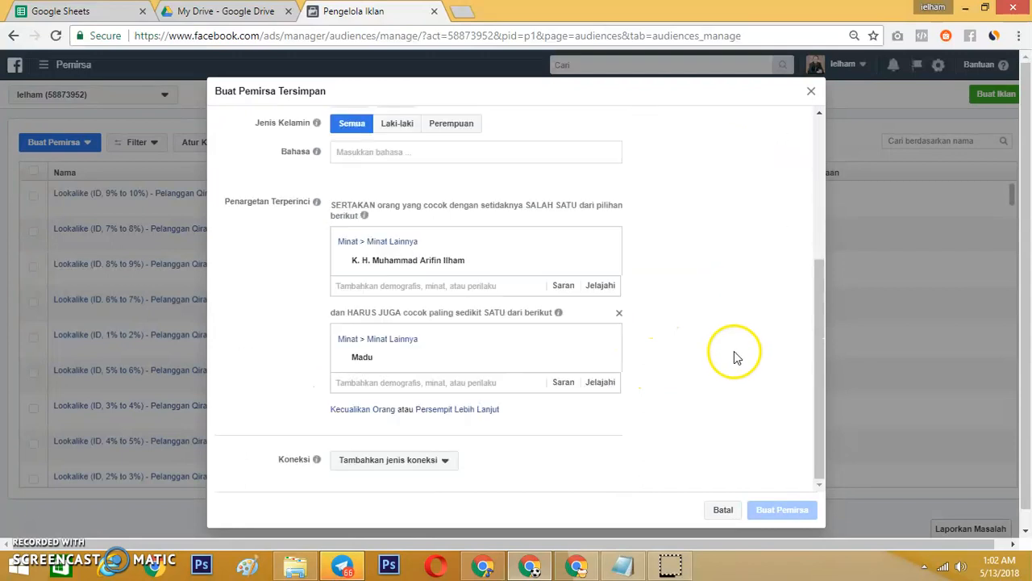
scroll(732, 362, down, 1)
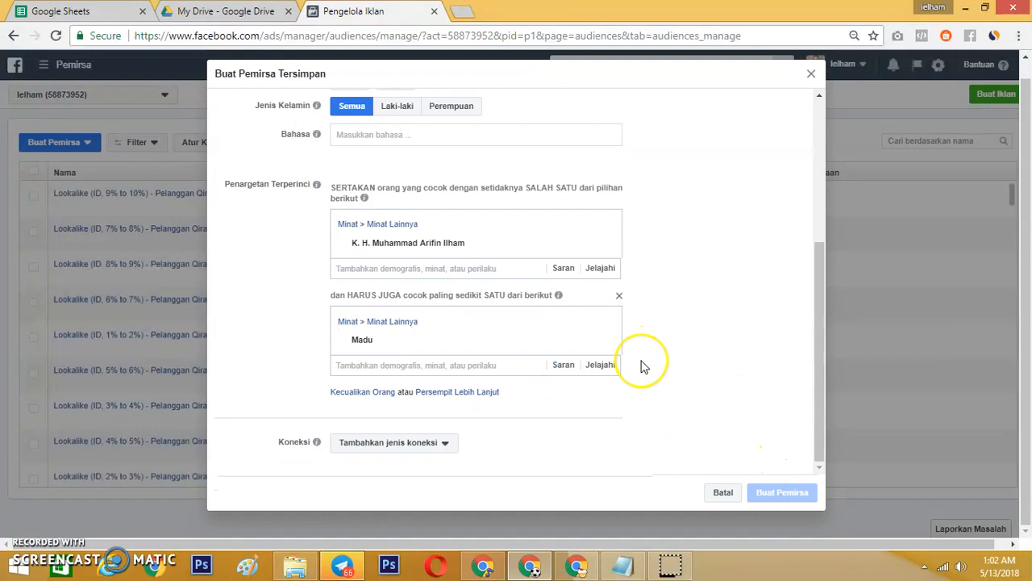
scroll(642, 363, up, 3)
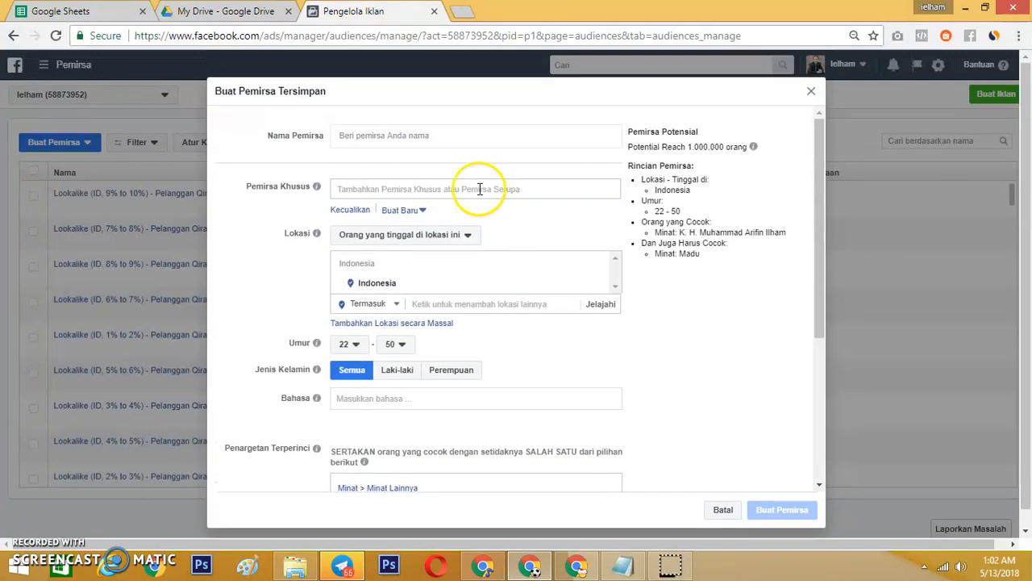
click(454, 136)
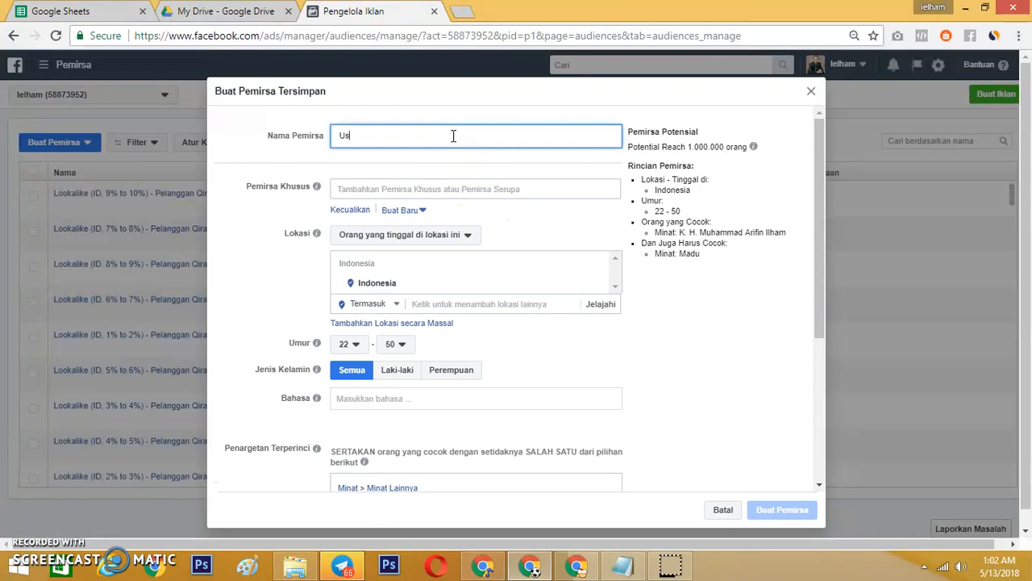
text(Ust Arifin Madu)
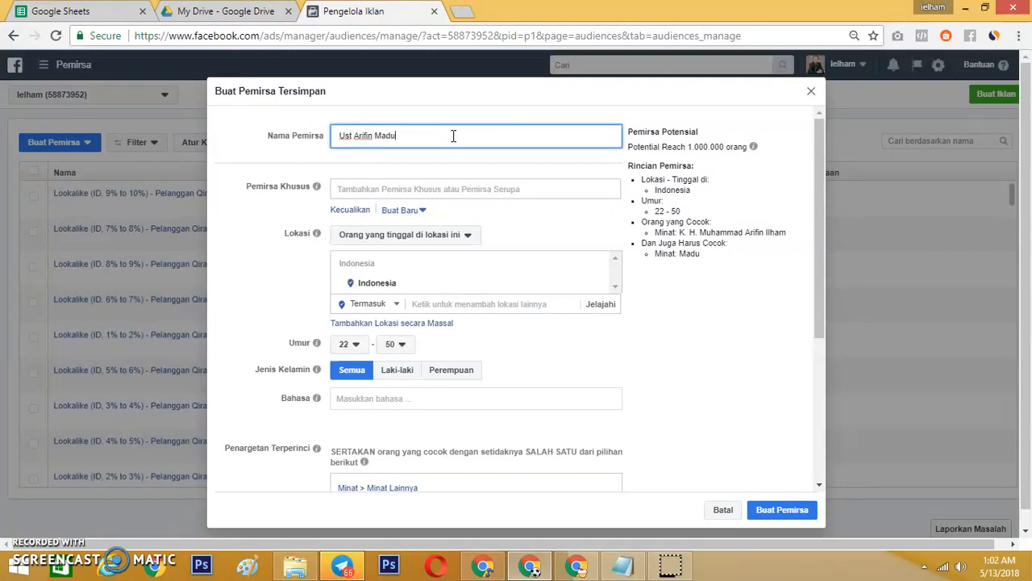
click(375, 136)
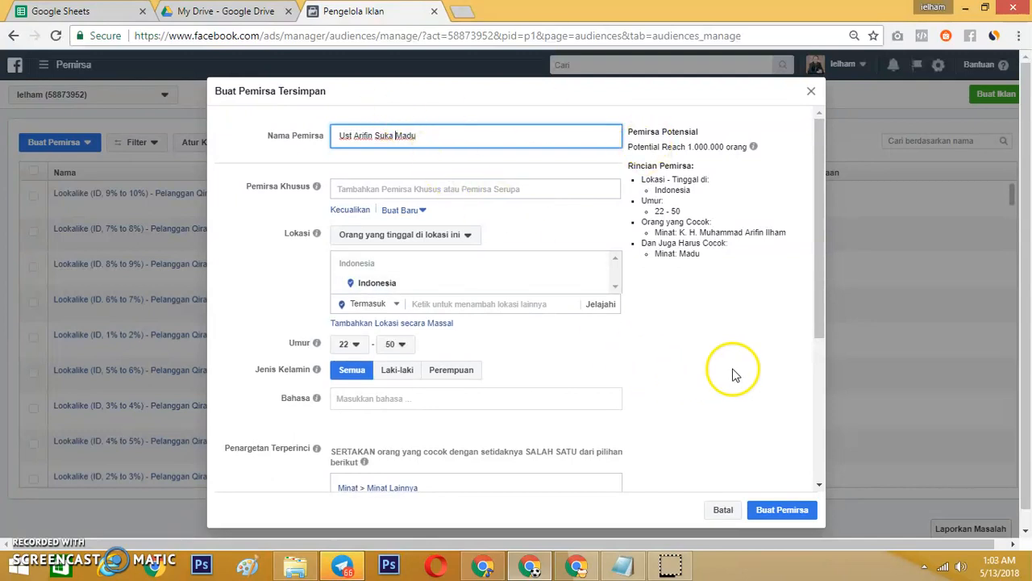
Review the audience's settings once more and create the saved audience.
scroll(734, 372, down, 3)
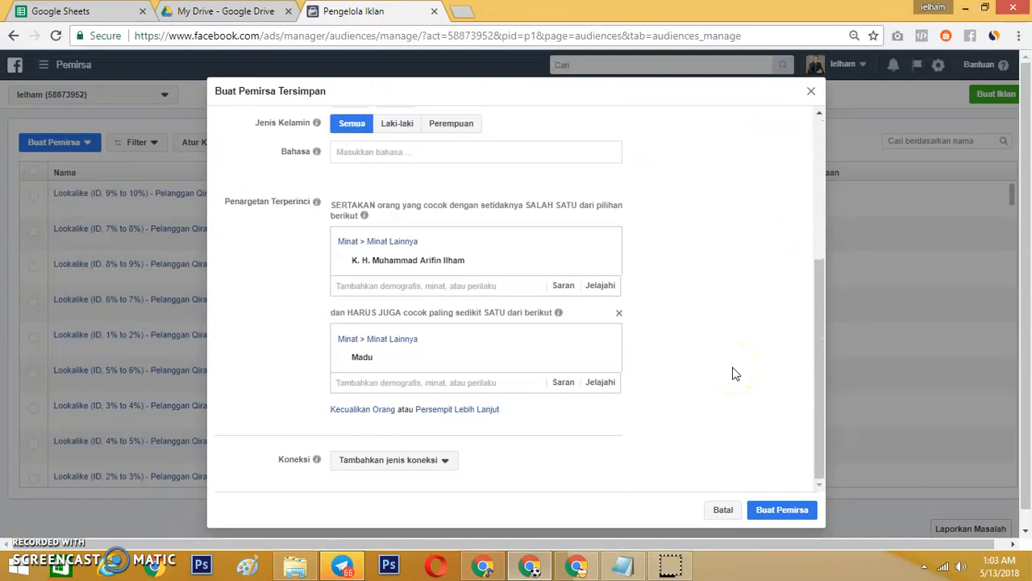
scroll(734, 372, up, 3)
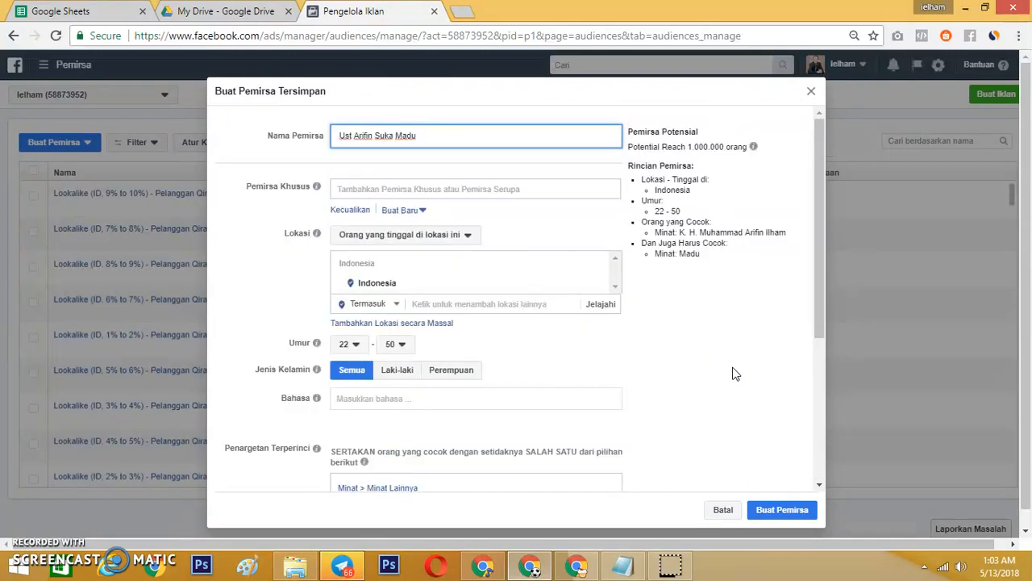
scroll(734, 373, down, 3)
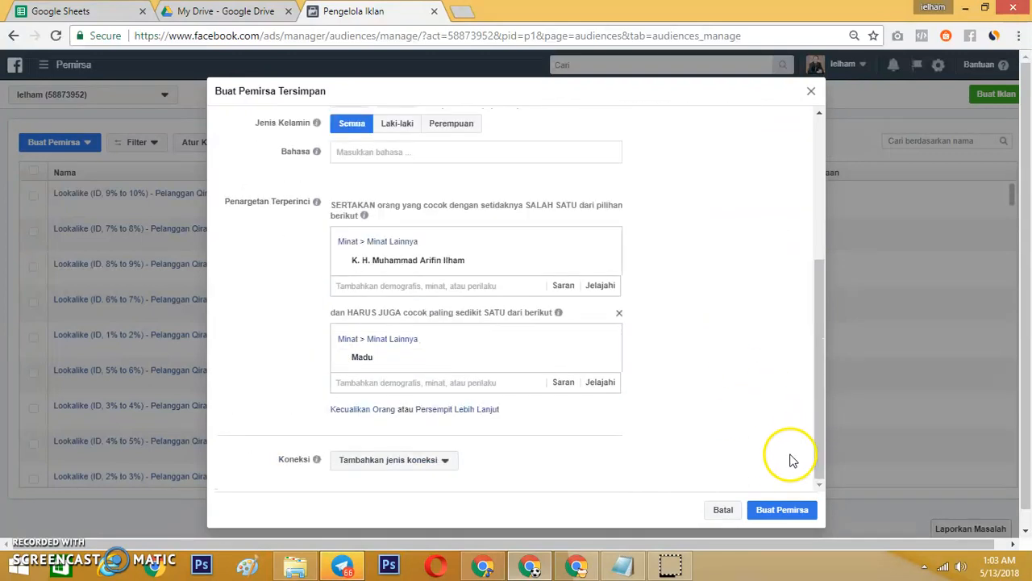
click(784, 511)
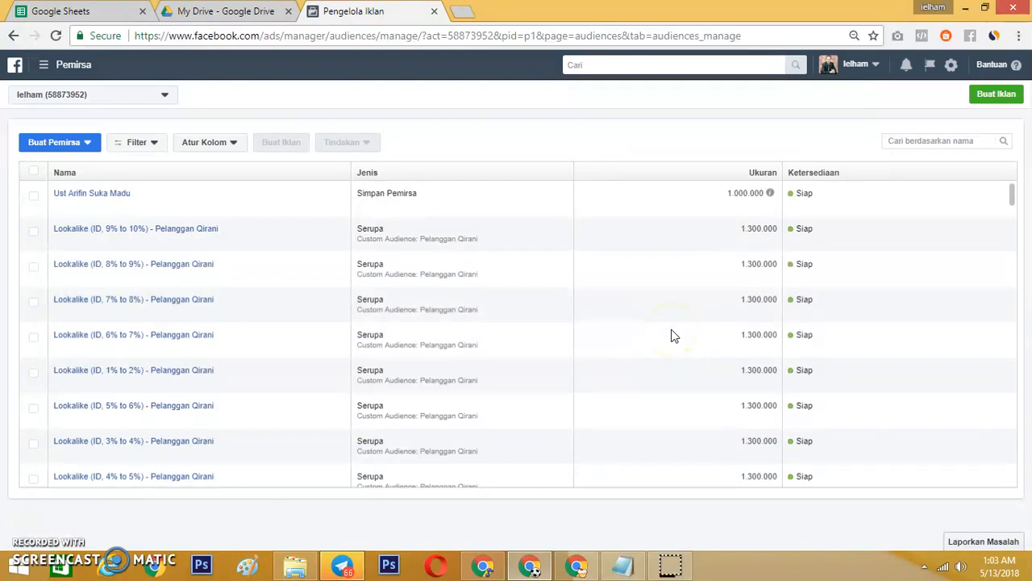
Switch to the Notepad notes and review the full lines on potential reach, target criteria and detailed targeting.
click(623, 565)
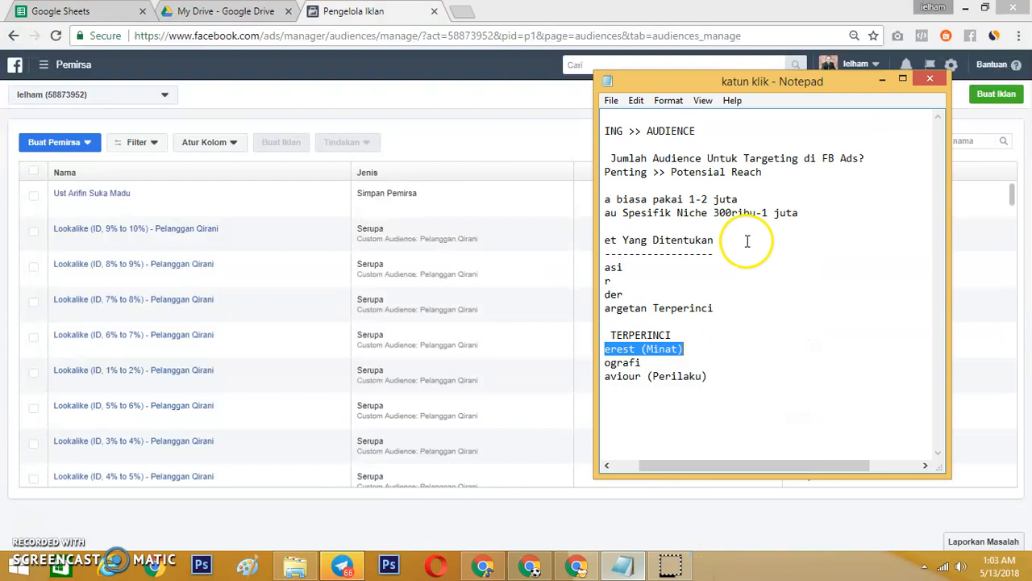
drag(758, 466, 648, 464)
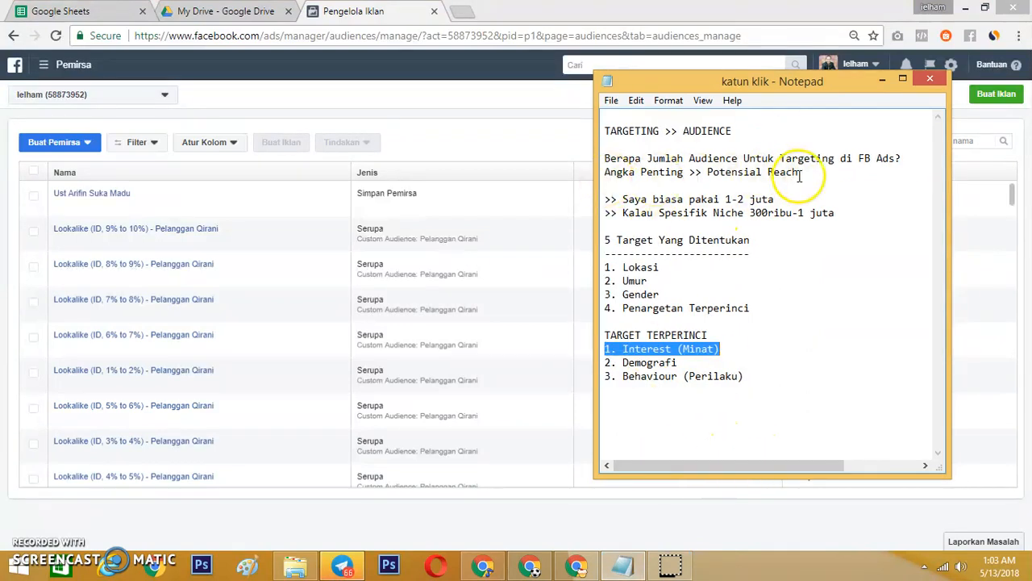
click(734, 190)
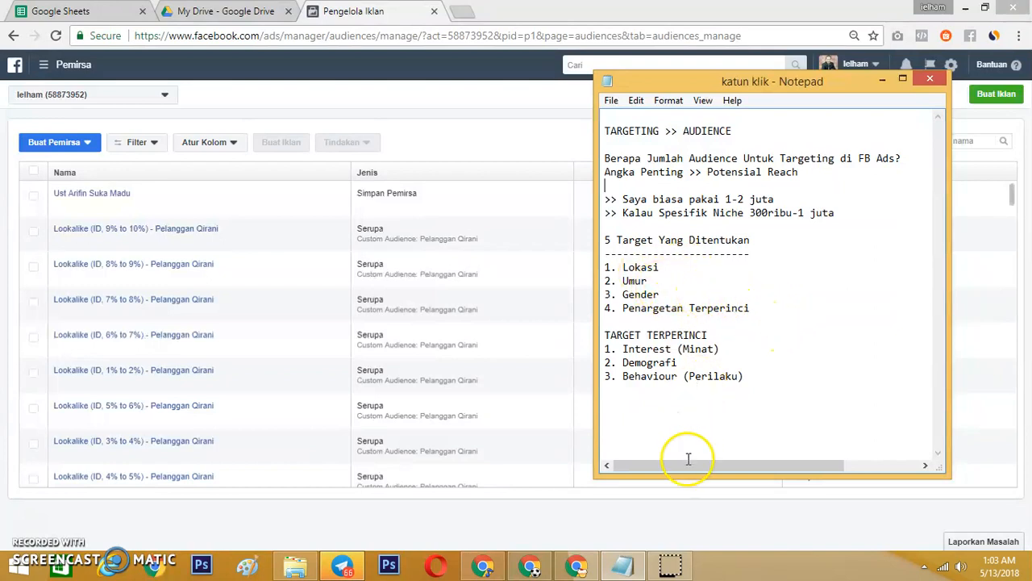
Return to the Facebook audience list in Chrome and start a new saved audience.
click(530, 562)
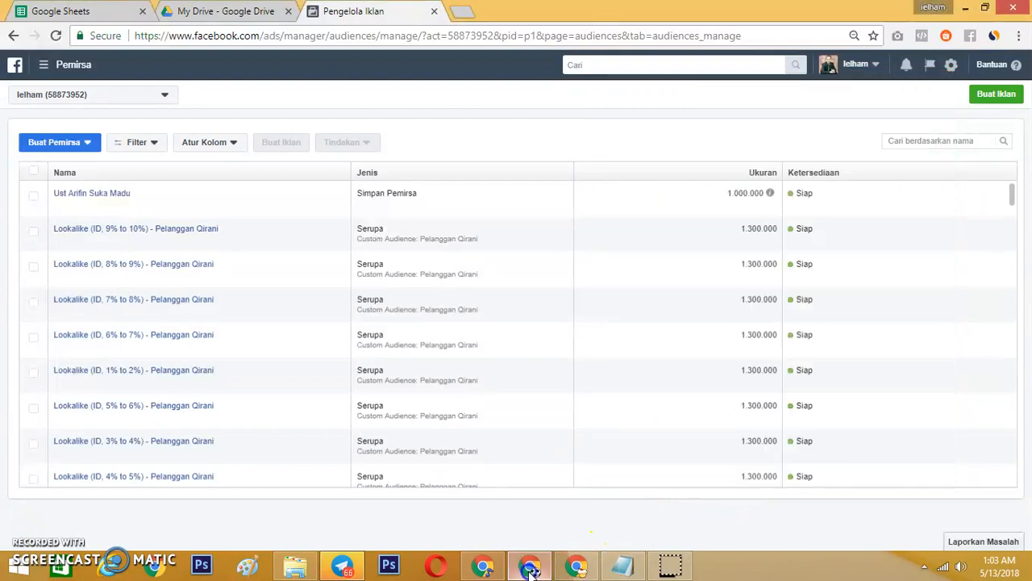
click(89, 145)
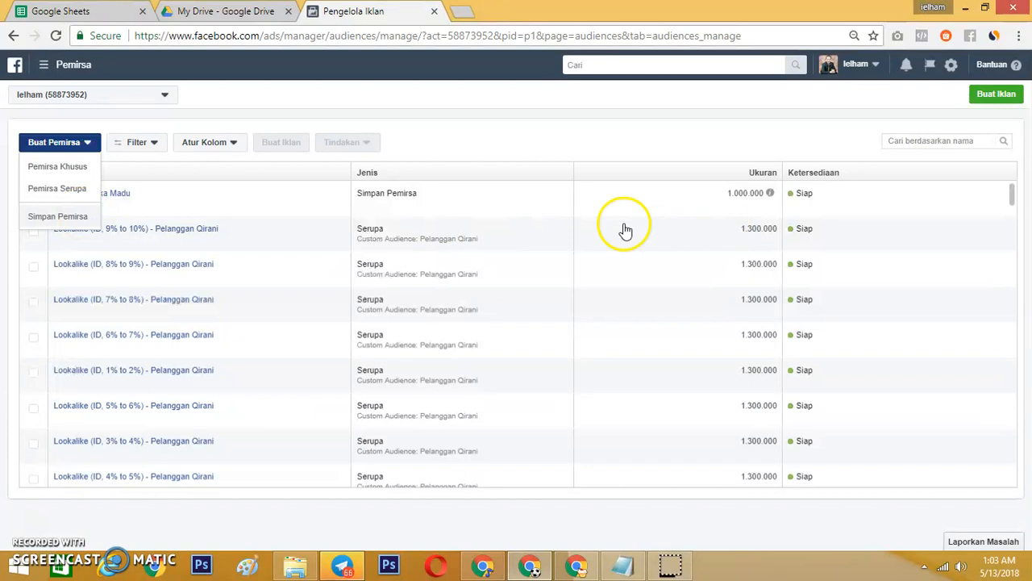
click(57, 217)
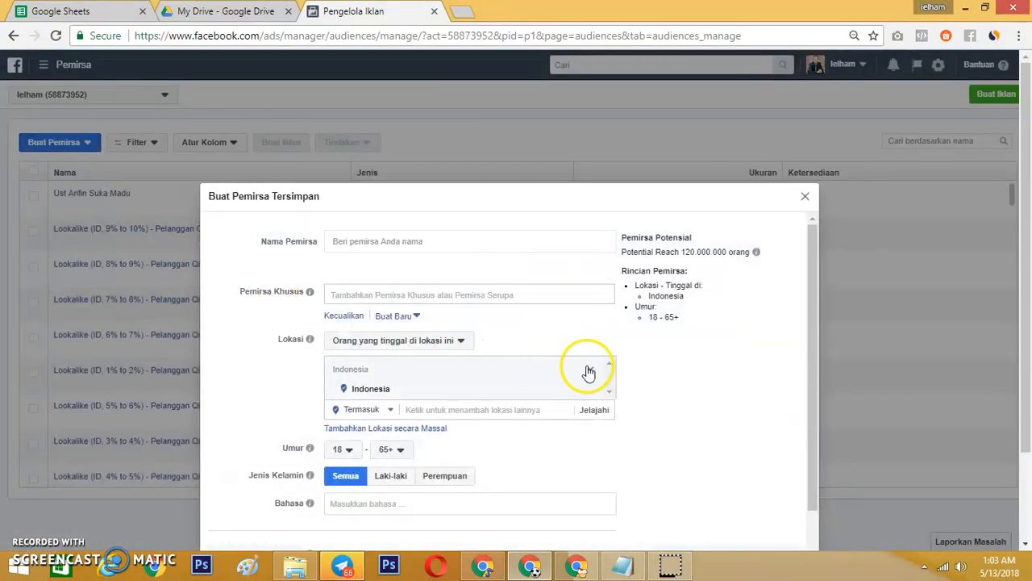
Examine the language option of the new saved audience and read its help explanation.
scroll(591, 370, down, 1)
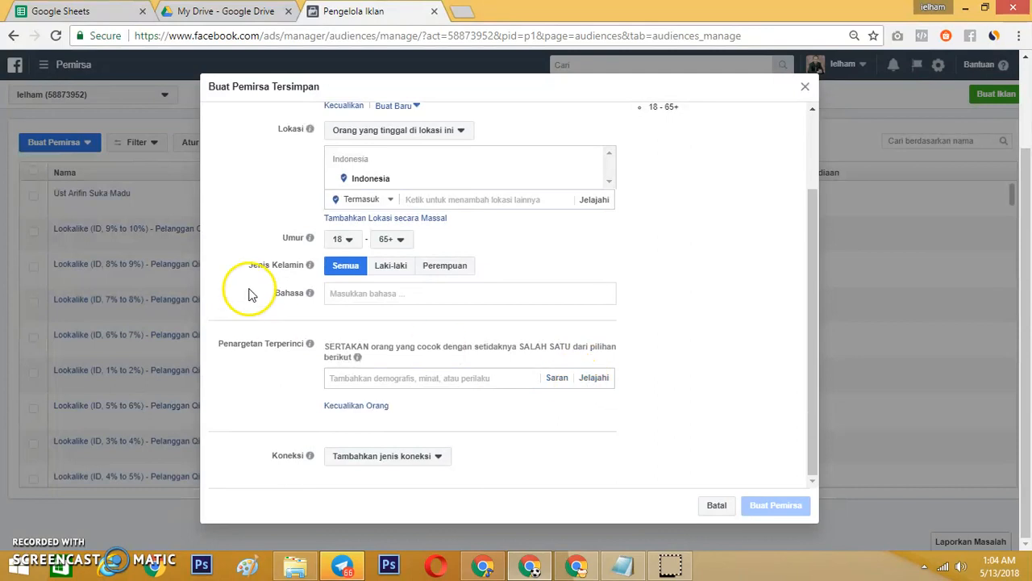
click(339, 292)
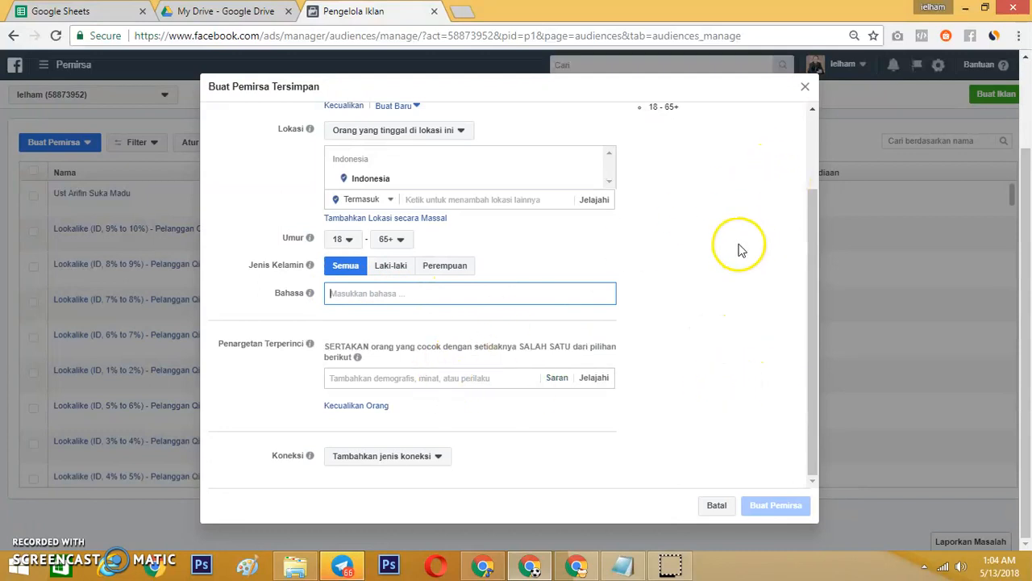
scroll(741, 249, up, 3)
scroll(565, 315, down, 3)
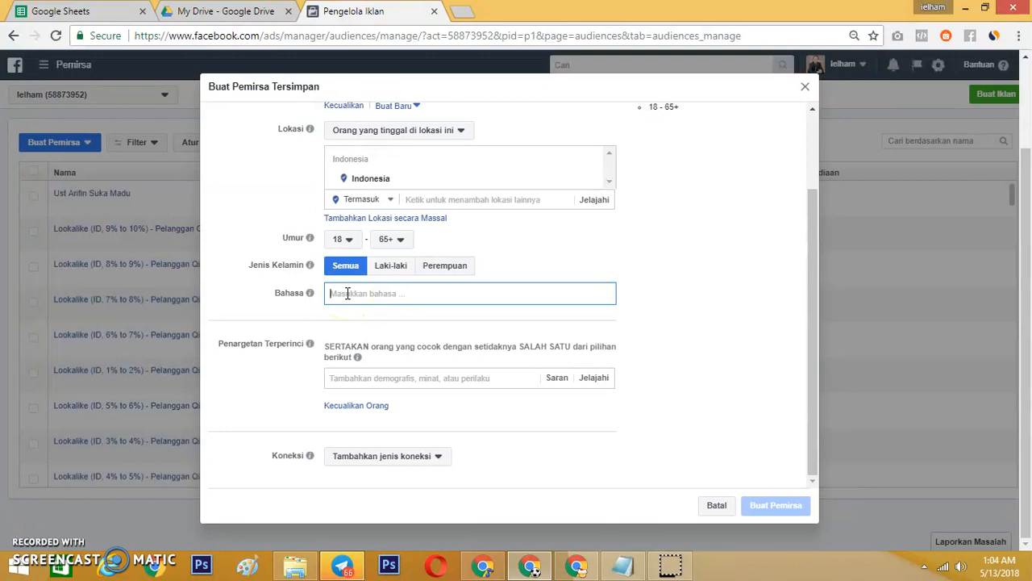
mouse_move(294, 295)
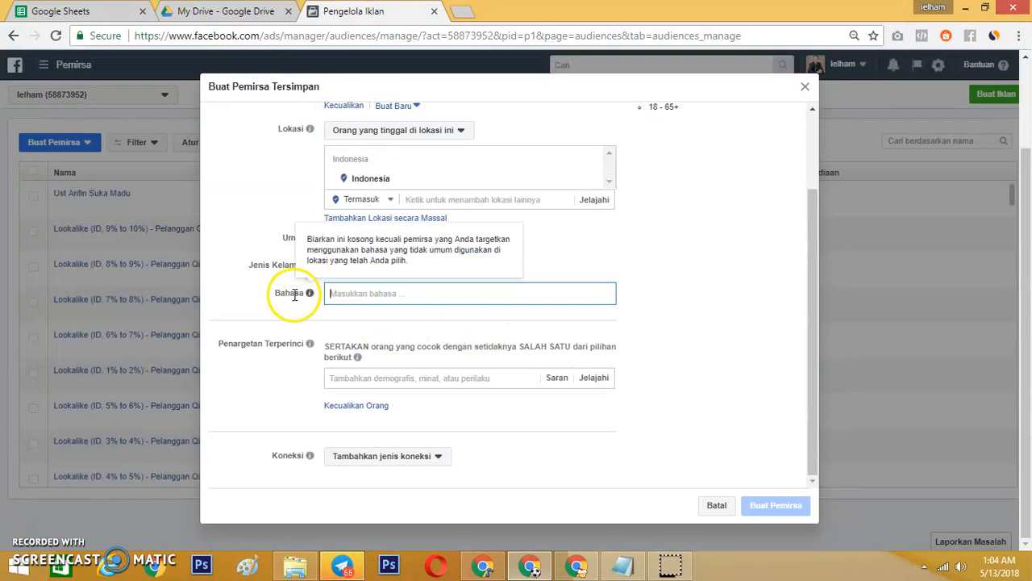